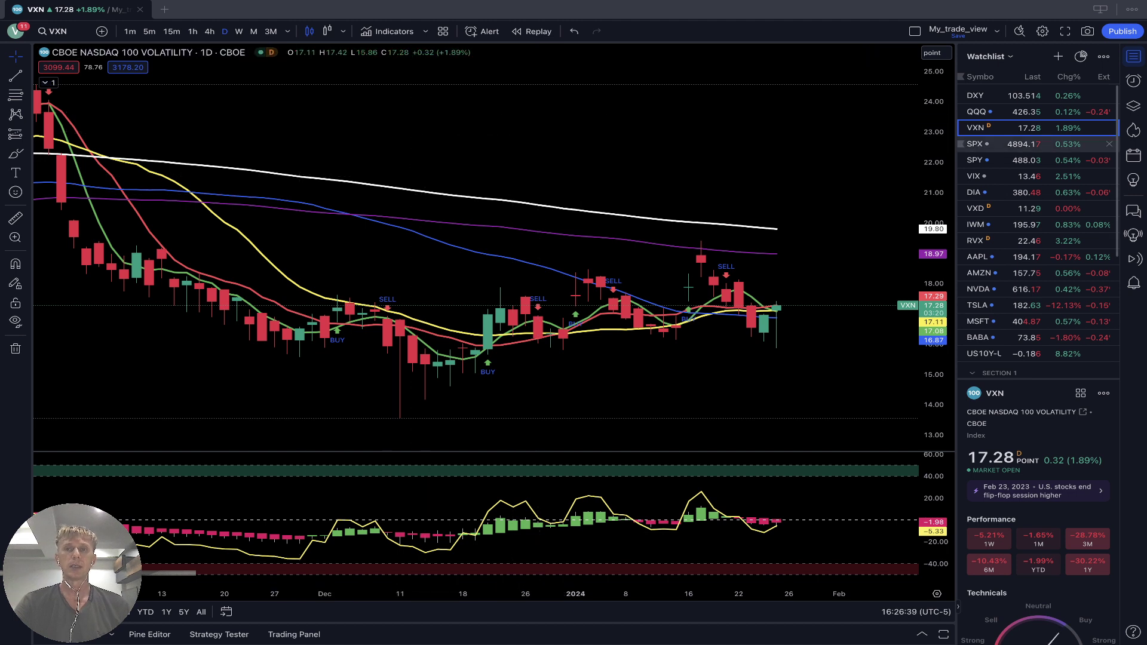
Step: Load the S&P 500 (SPX) daily chart from the watchlist
click(1004, 144)
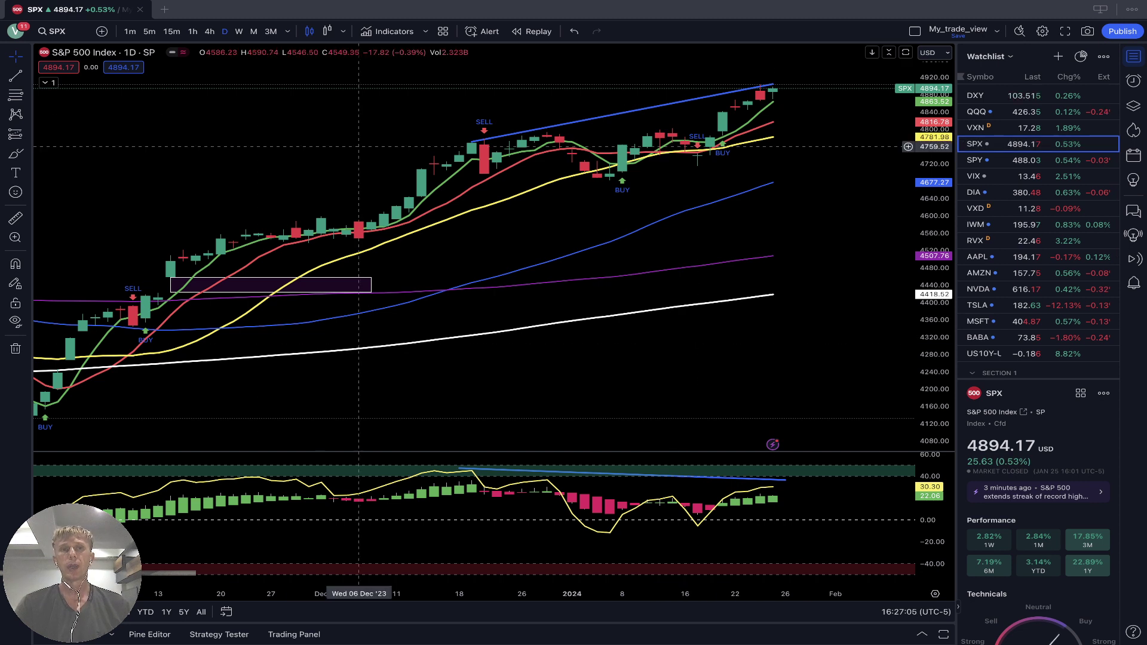
Step: Show SPX on 4-hour, then 1-hour candles, and raise the oscillator's blue line to about 43
click(209, 31)
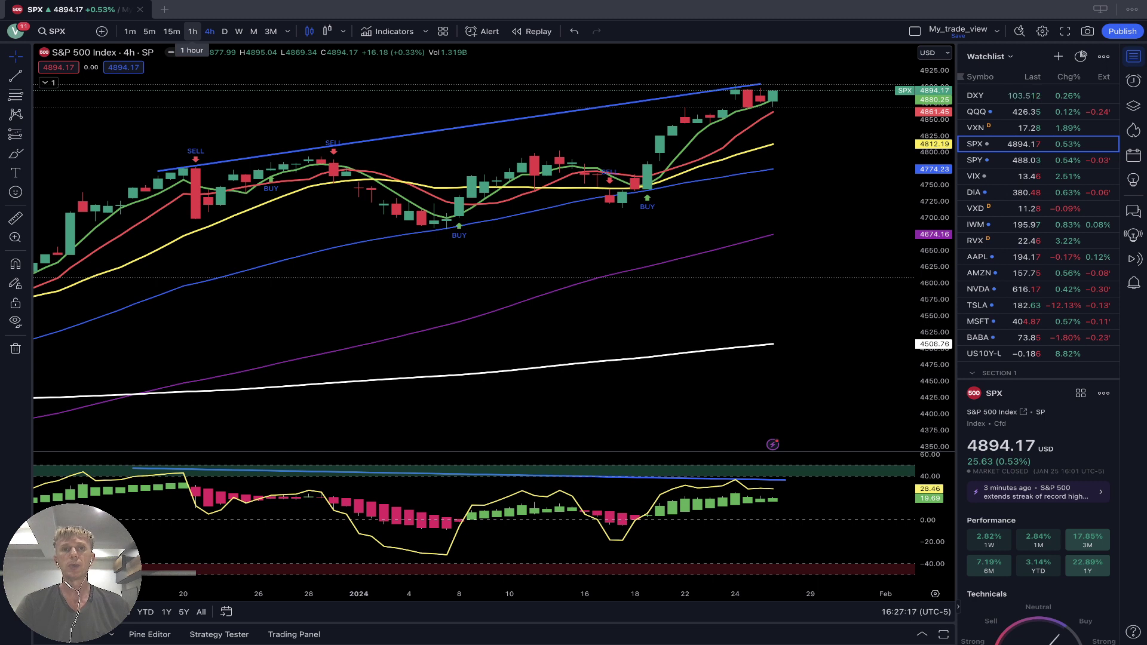
click(192, 31)
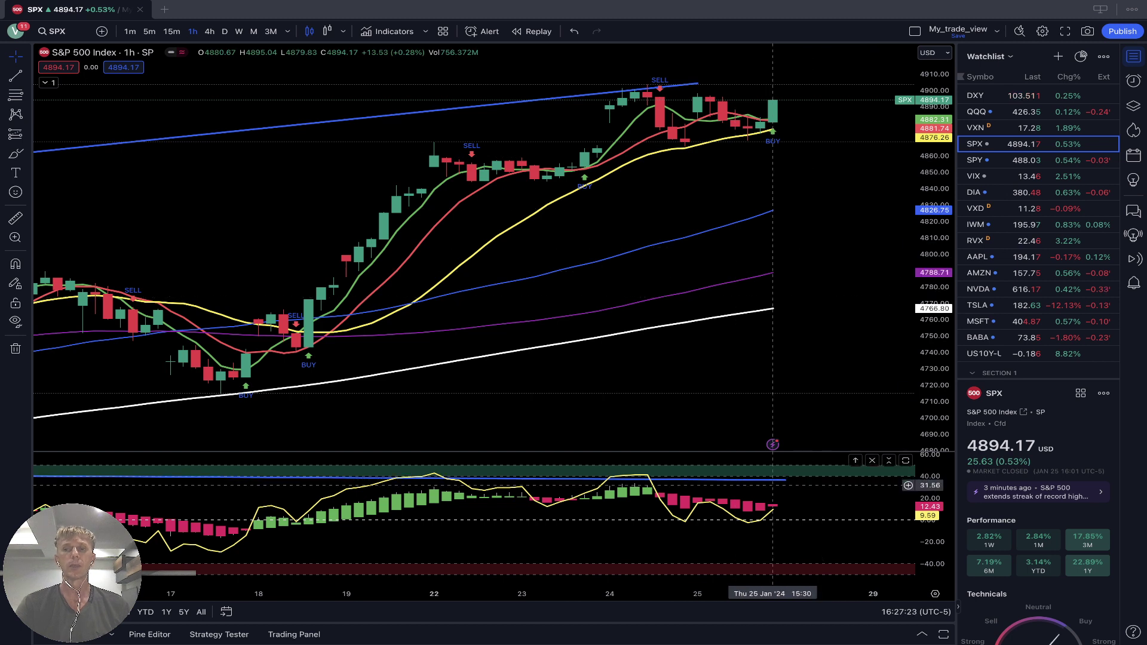
drag(785, 480, 785, 473)
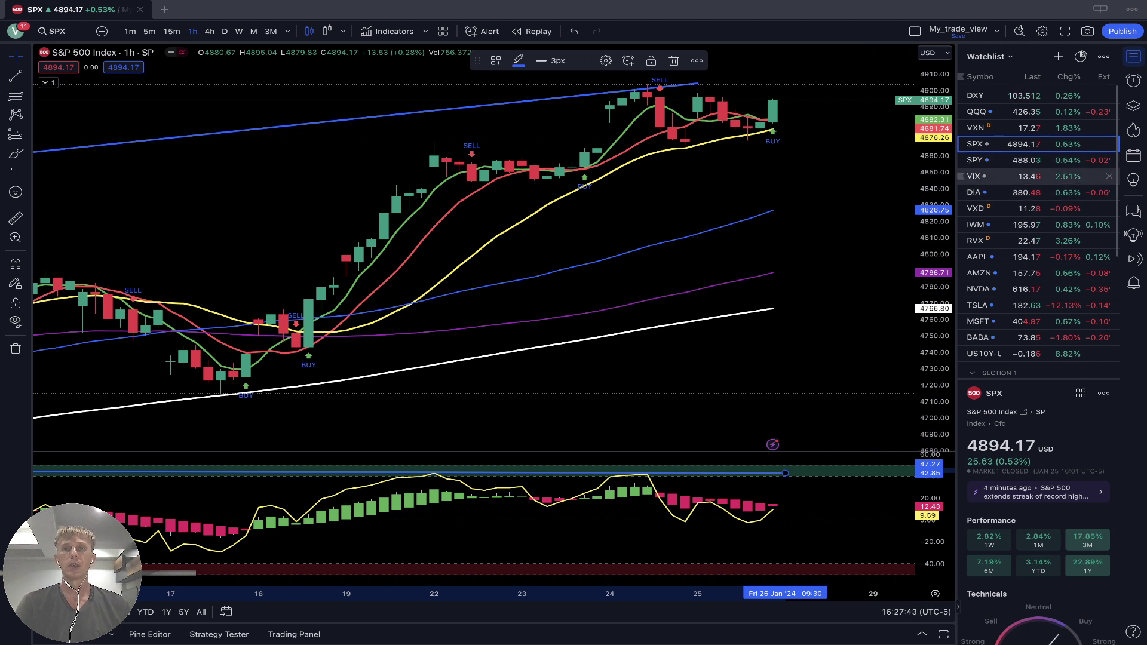
Step: Check VIX on the daily timeframe, then load the DIA Dow Jones ETF chart
click(991, 176)
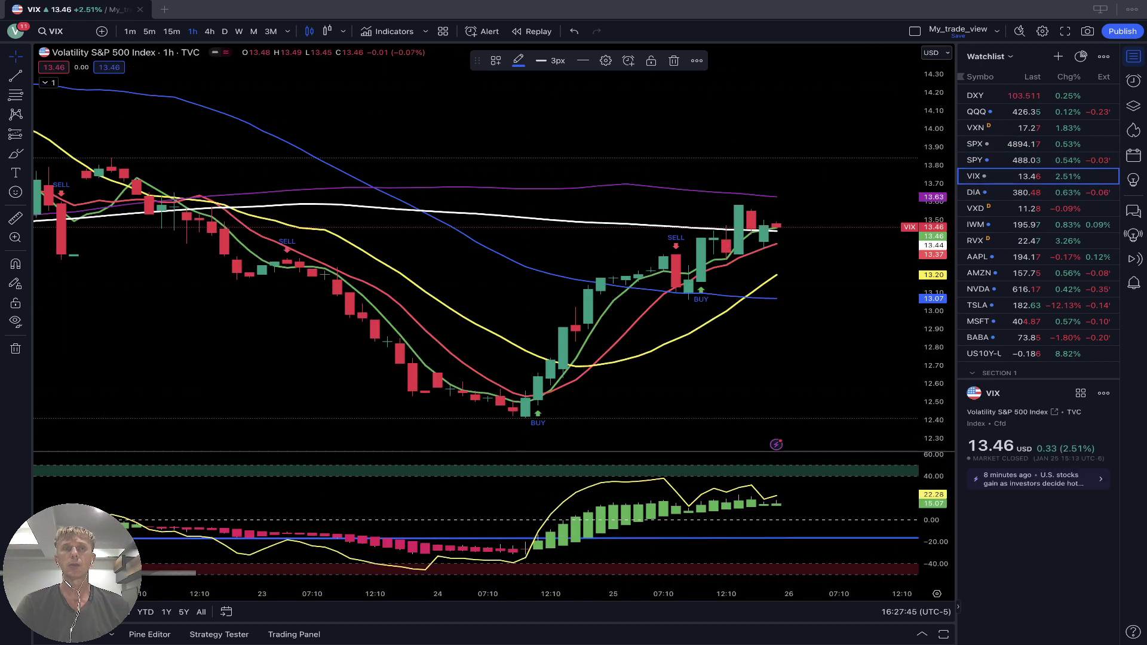
click(224, 31)
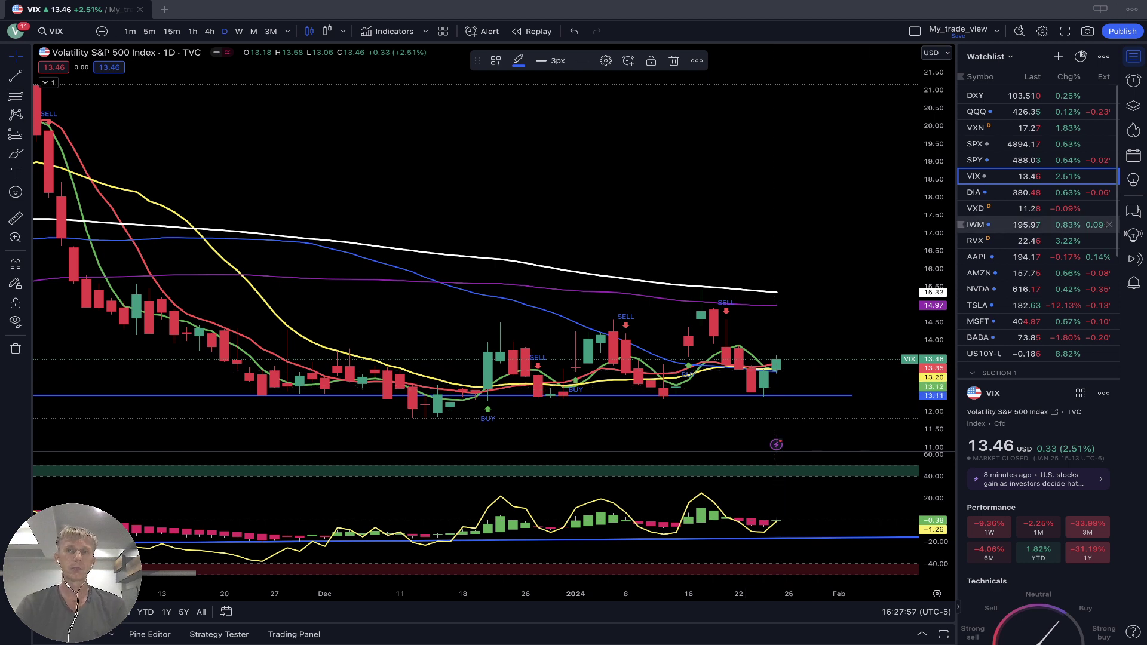
click(1004, 192)
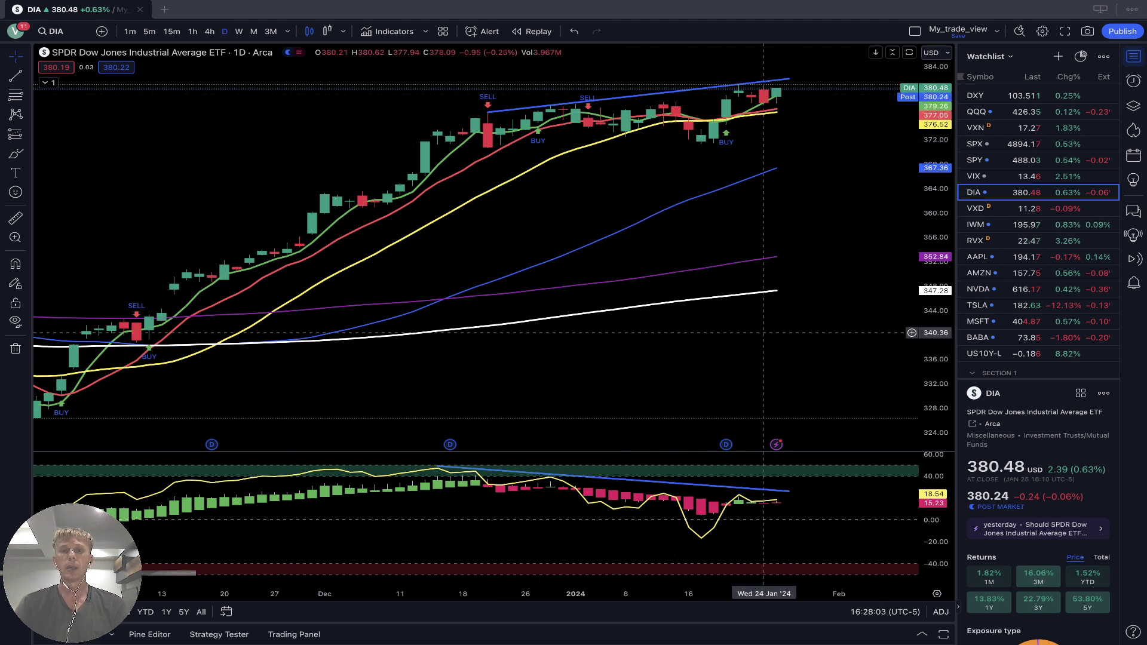
Step: Deselect the oscillator trendline, step DIA through 4h and 1h, then load VXD
click(789, 491)
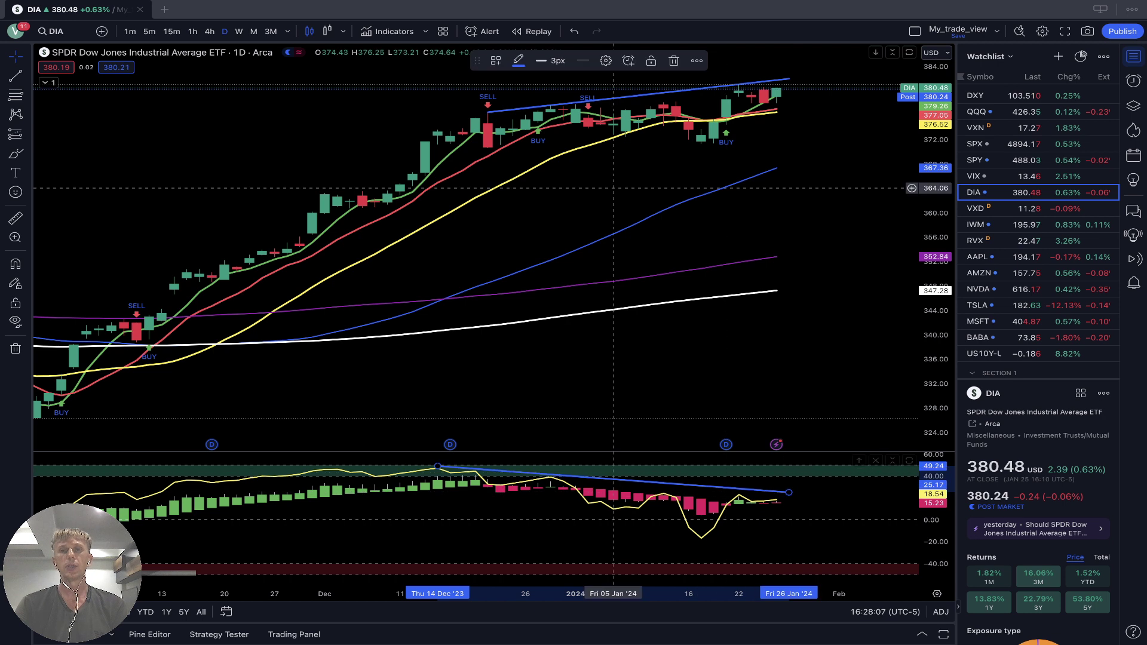
key(Escape)
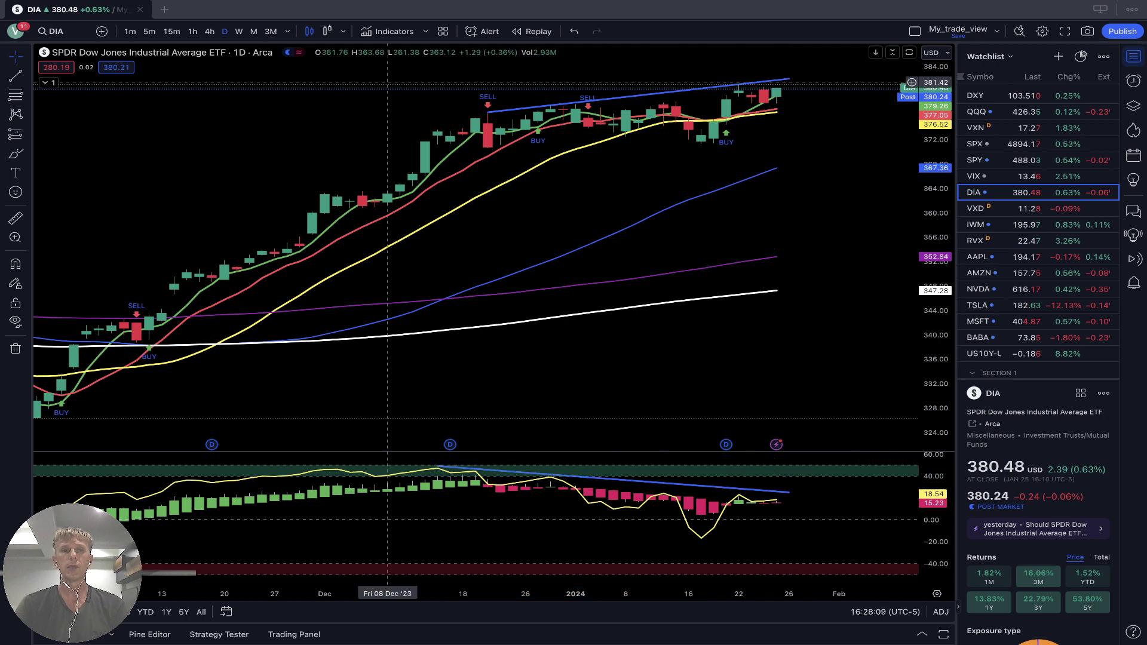
click(209, 31)
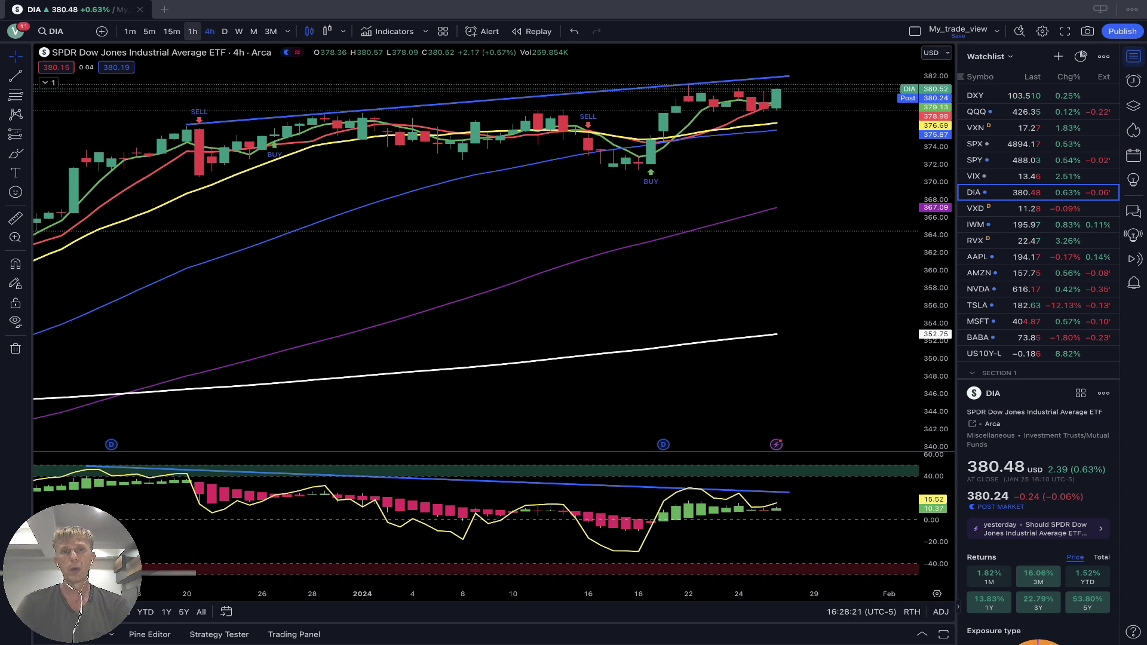
click(193, 31)
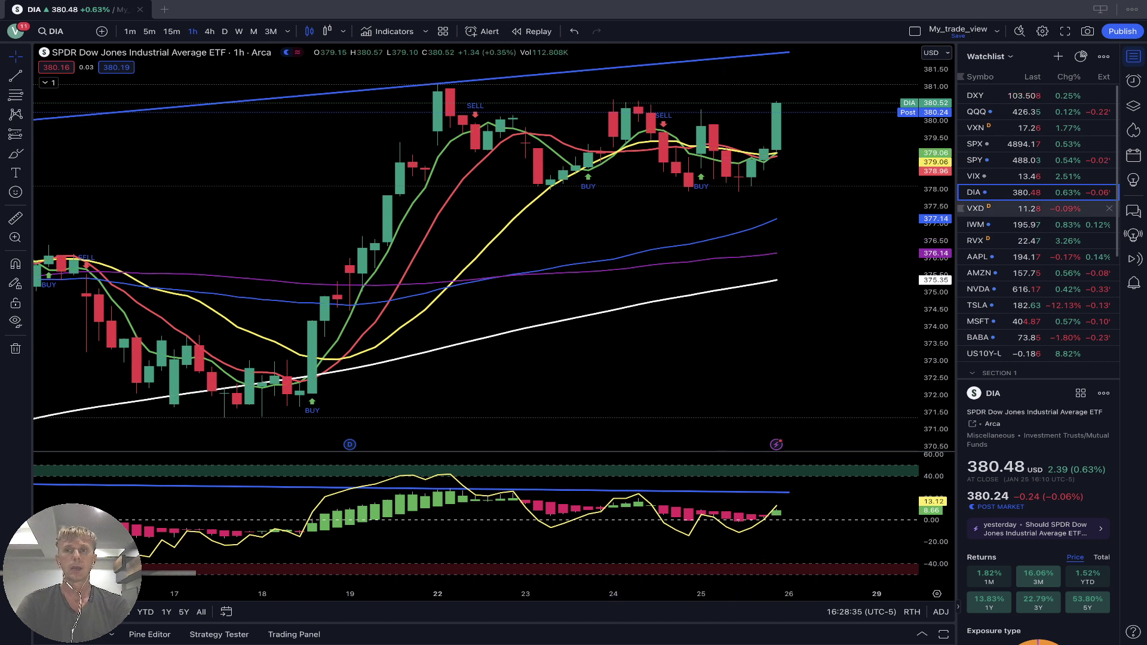
click(1015, 209)
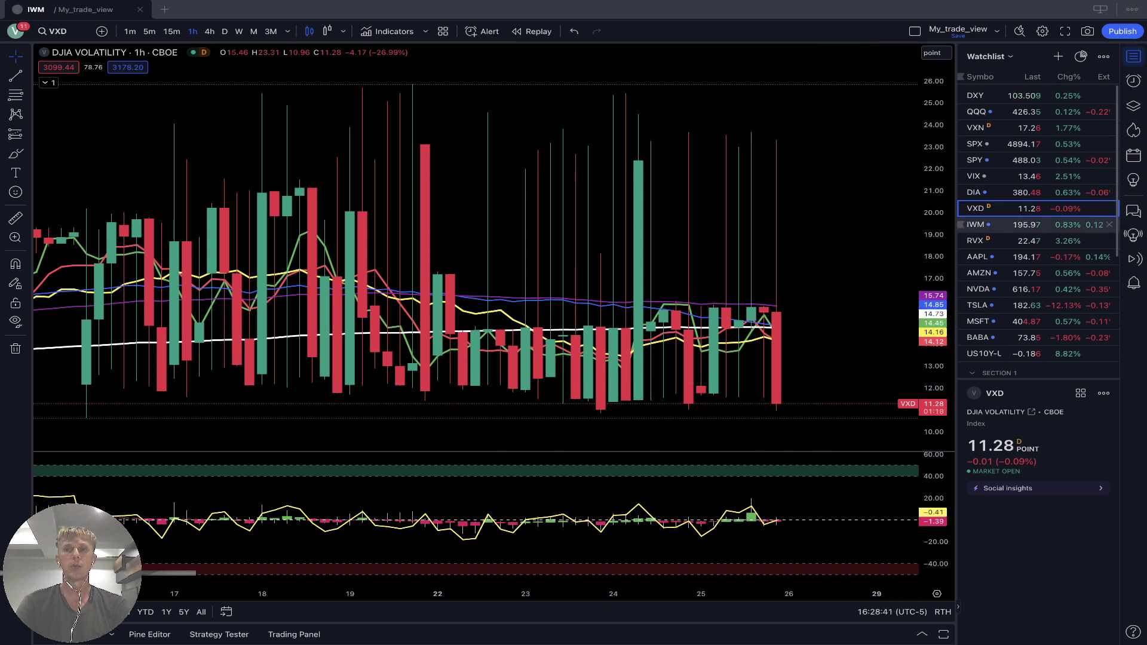
Step: Review IWM on daily, 4-hour and 1-hour candles, selecting its drawn rectangle zone
click(1015, 225)
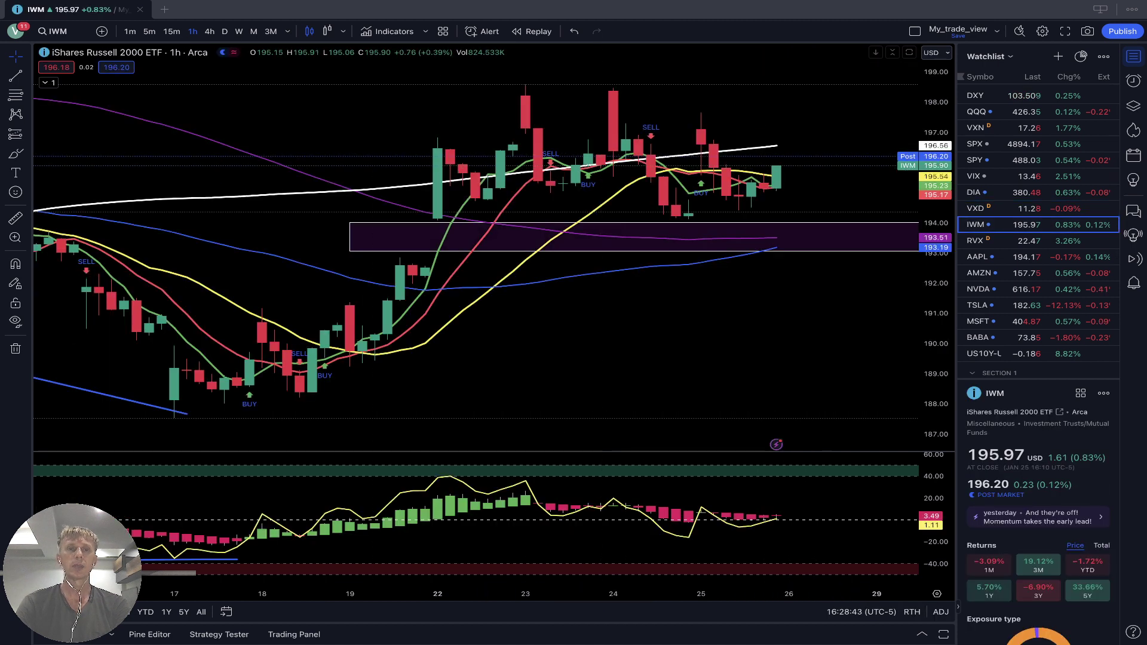
click(224, 31)
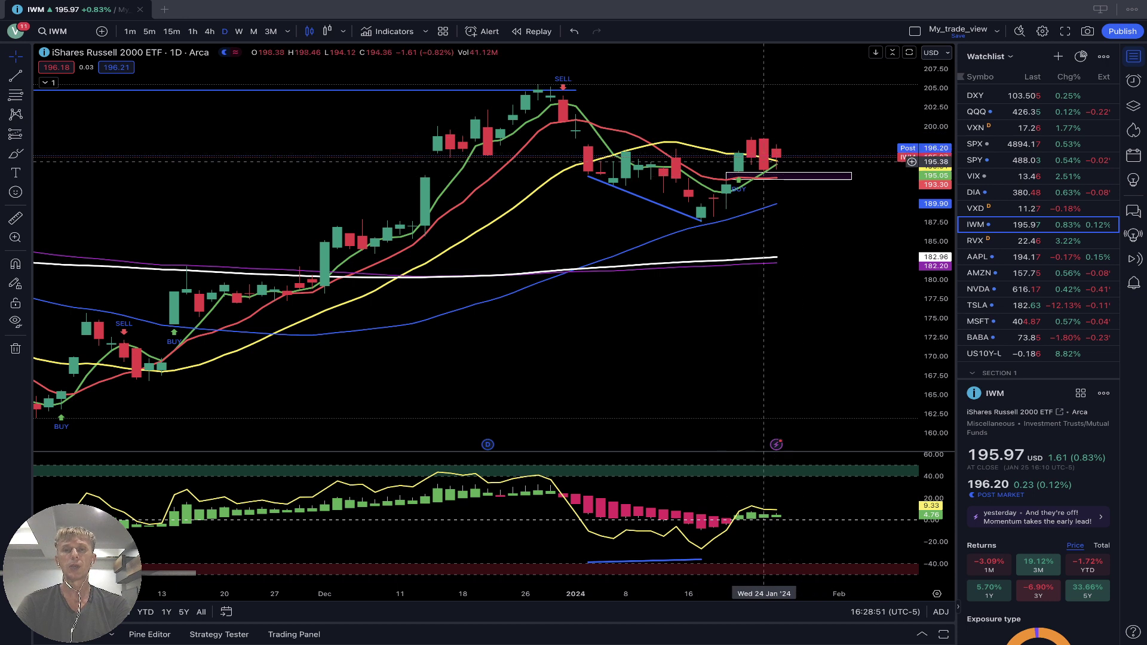
click(788, 177)
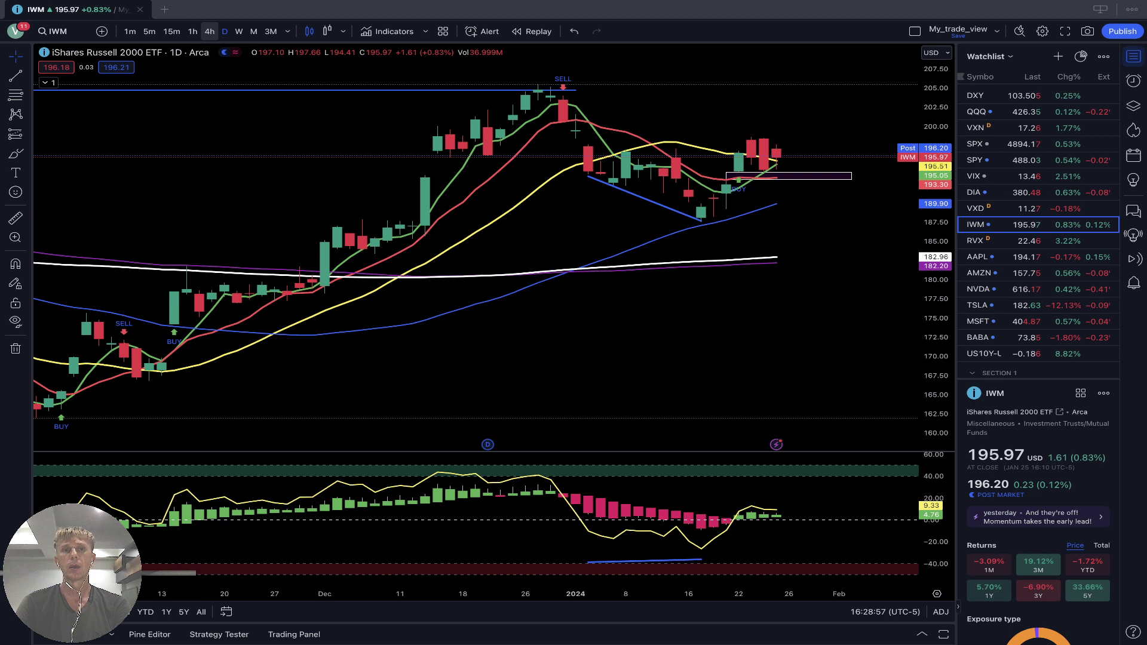
click(209, 31)
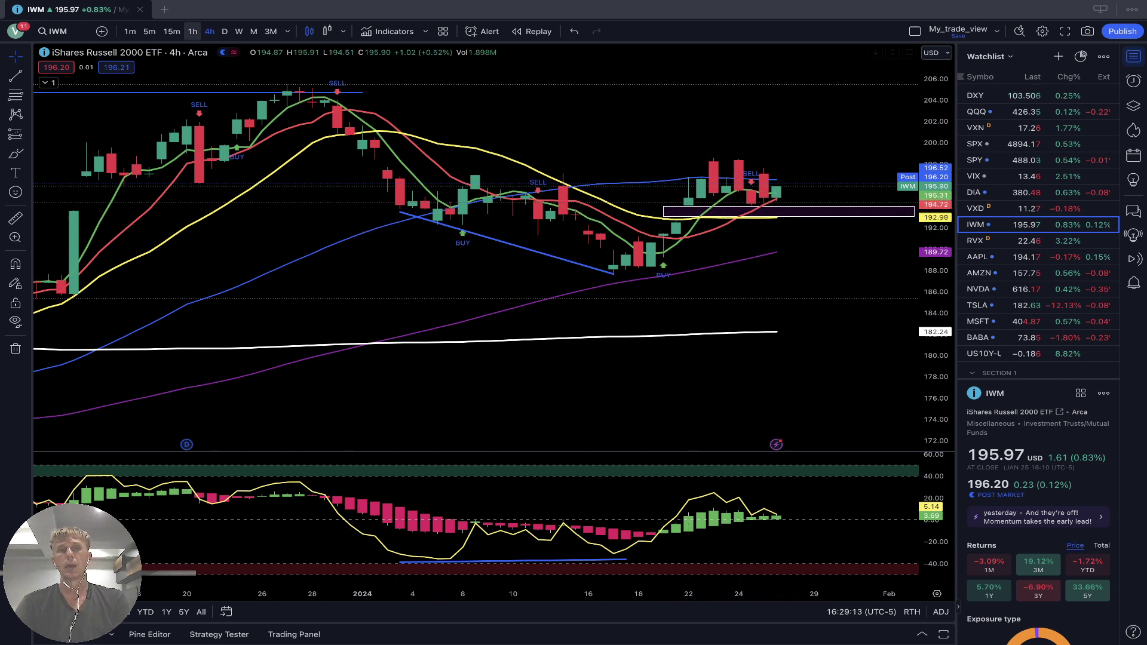
click(192, 31)
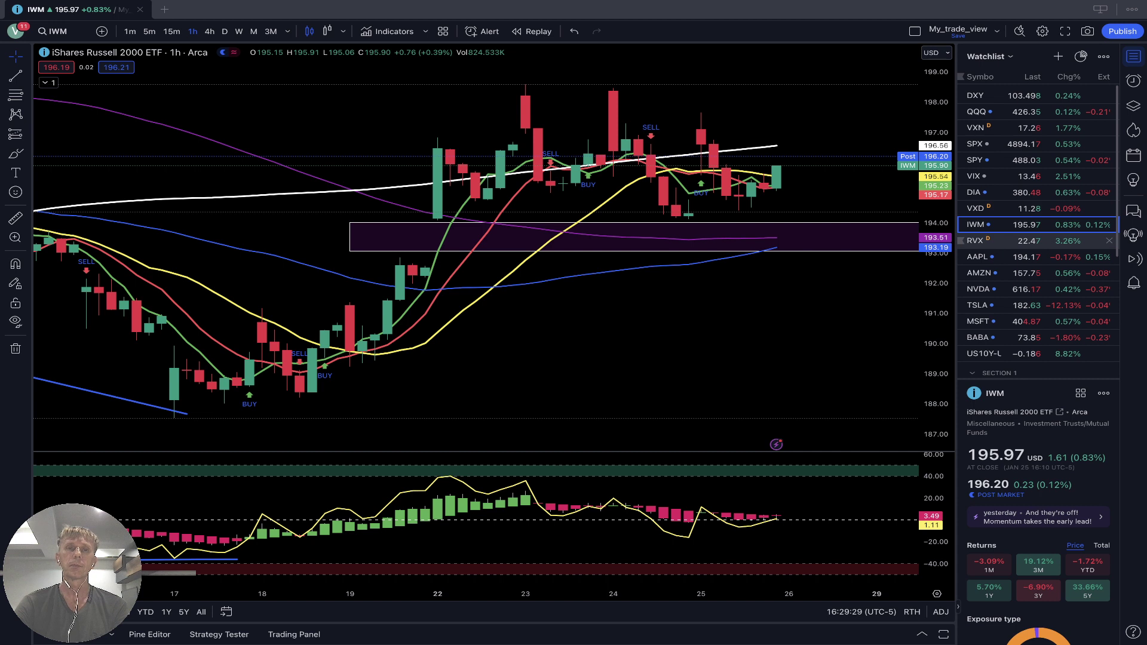
Step: Check RVX on the daily chart, then load Apple (AAPL)
click(1015, 241)
click(225, 31)
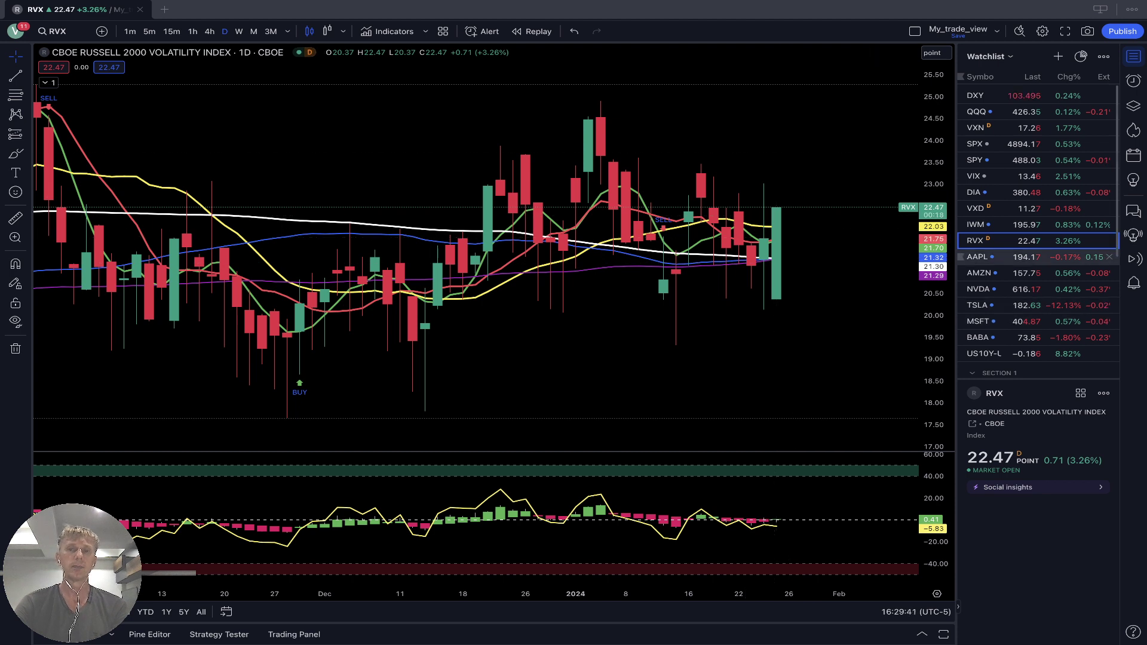
click(980, 257)
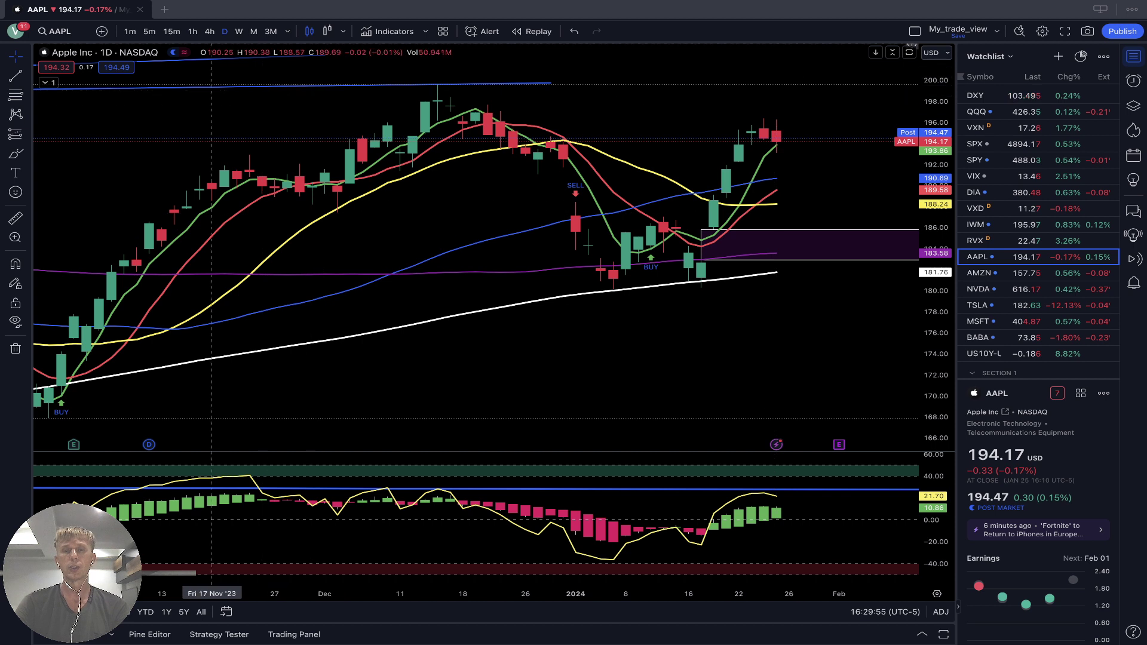
Step: Show Apple on 4-hour, then 1-hour candles, then load Amazon (AMZN)
click(209, 31)
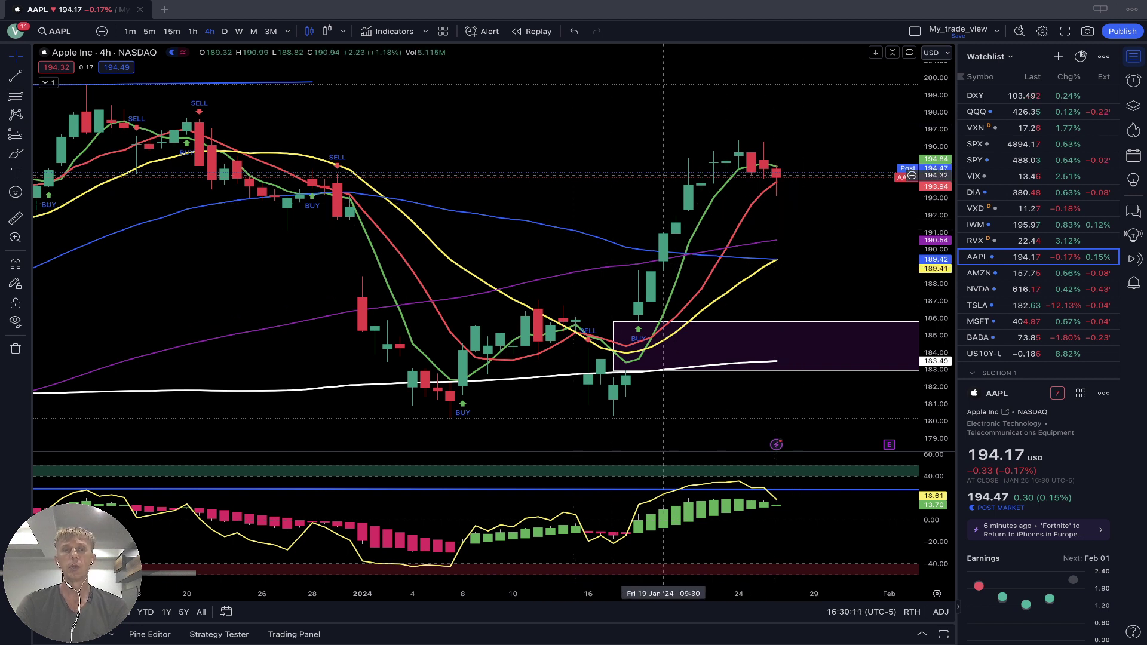
click(193, 31)
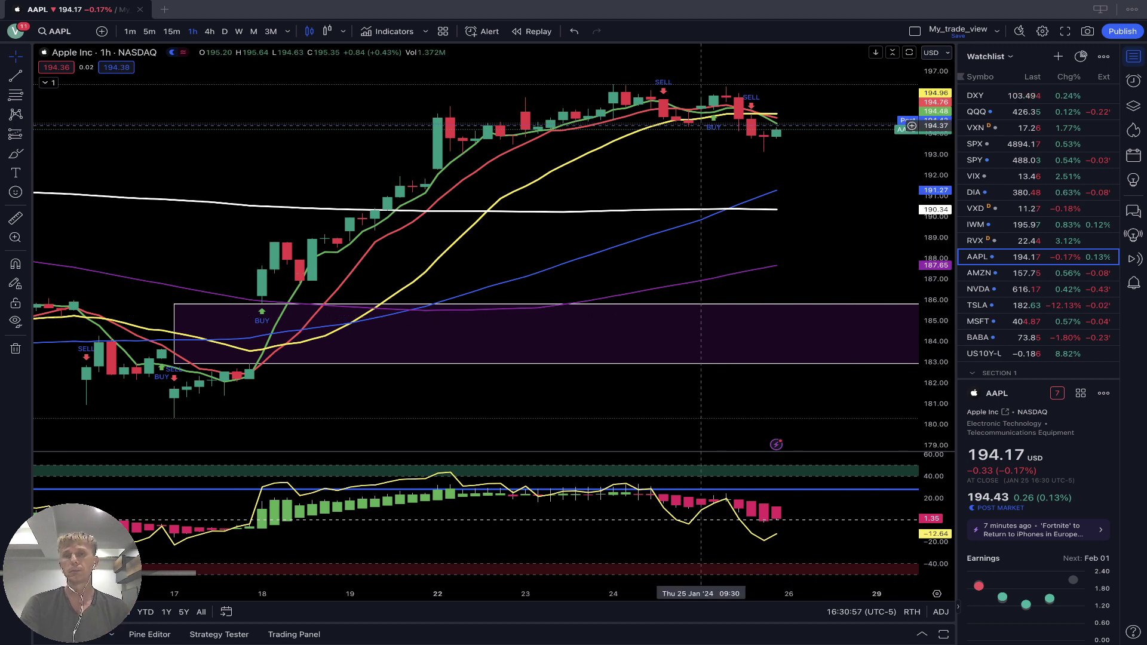
click(1016, 273)
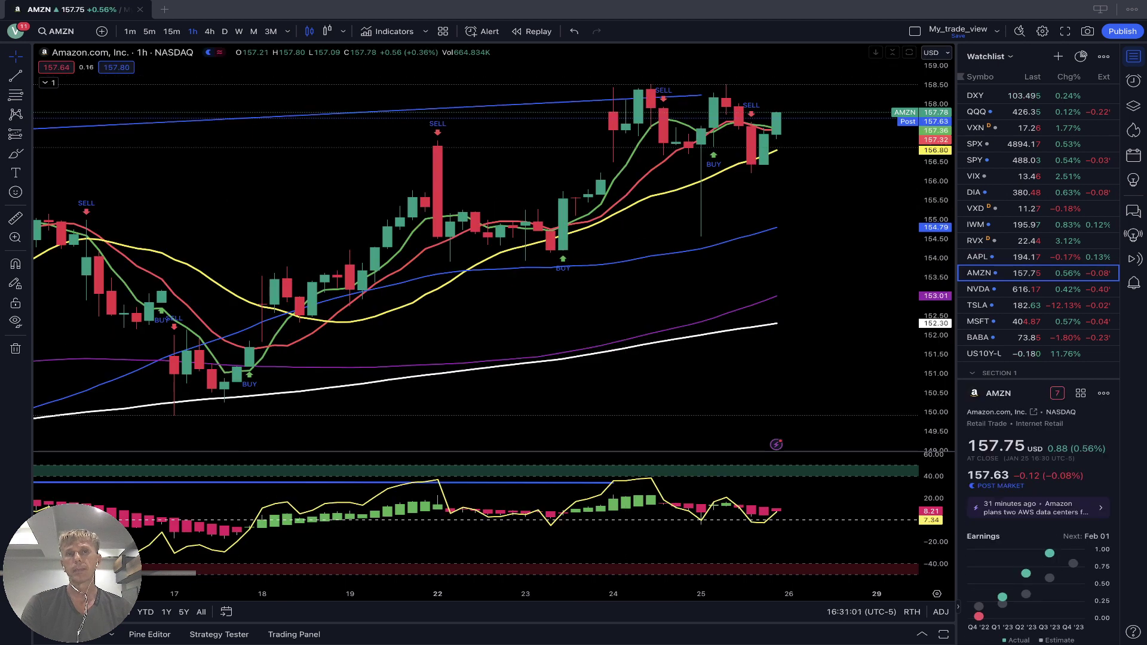
Step: Cycle Amazon through daily, 4-hour and 1-hour candles, then load NVIDIA (NVDA)
click(224, 32)
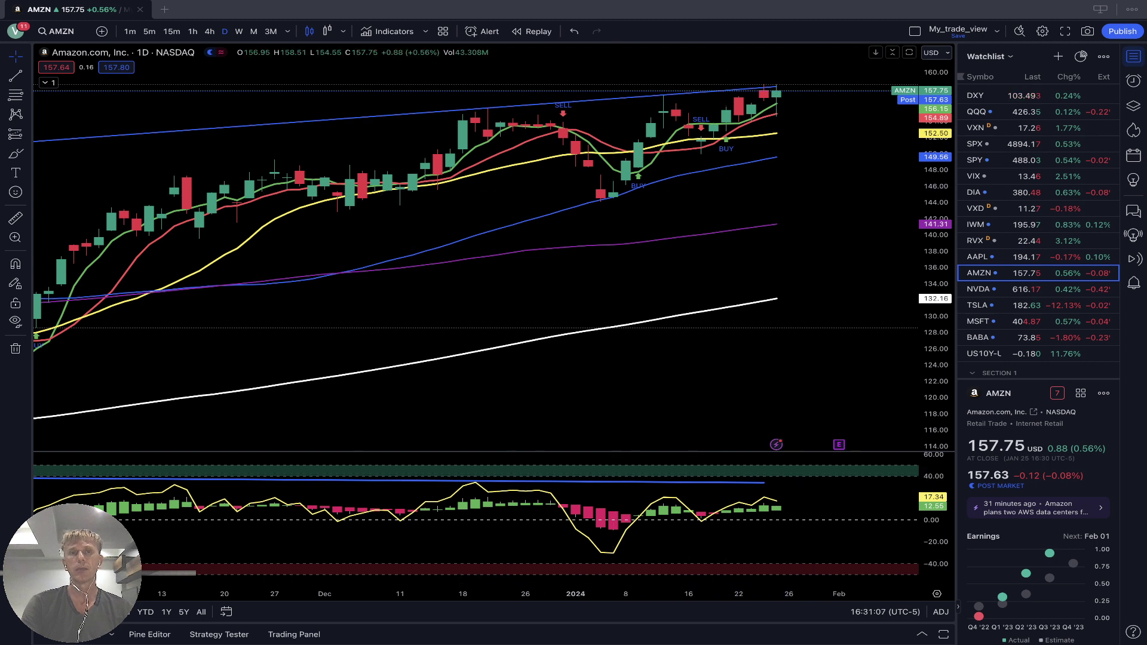
click(209, 31)
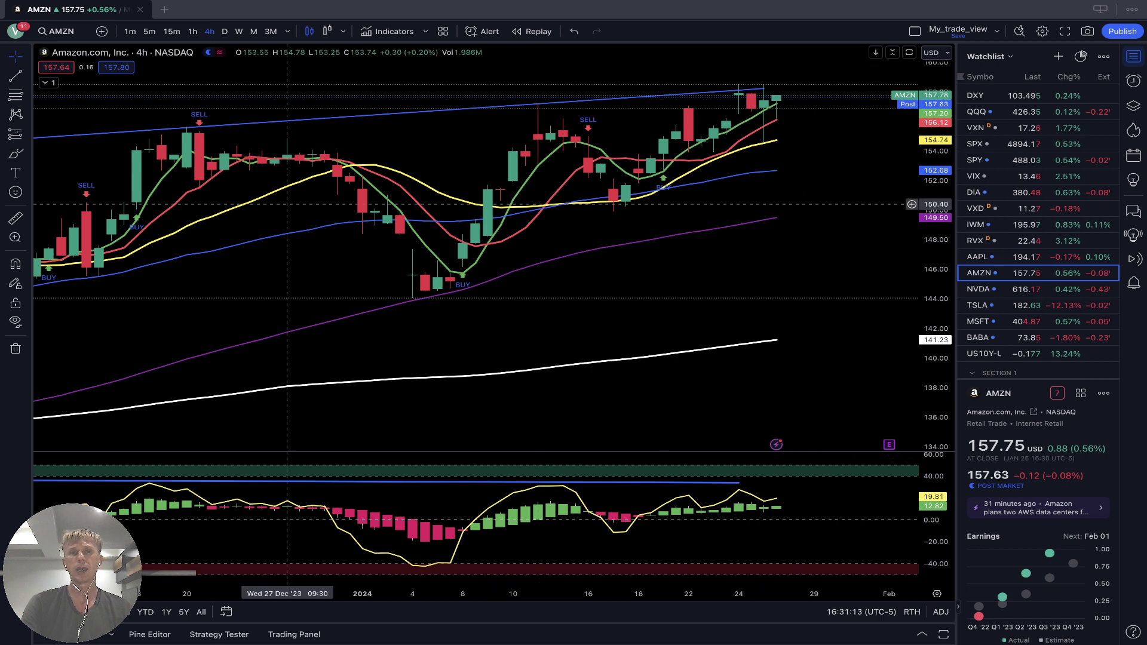
click(193, 31)
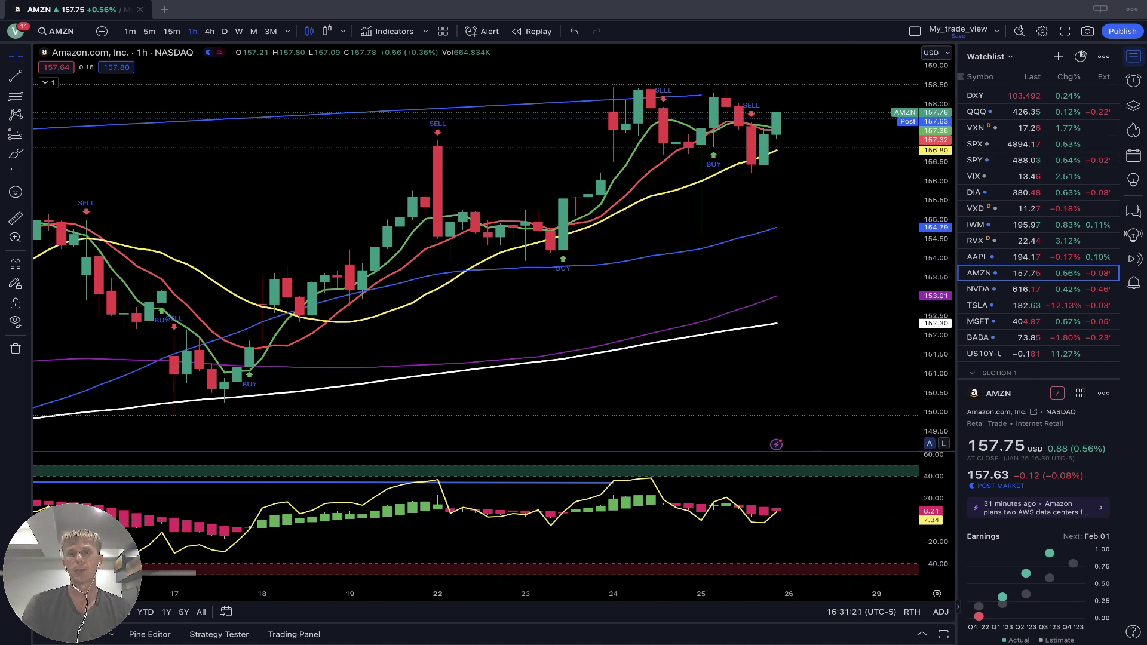
click(979, 290)
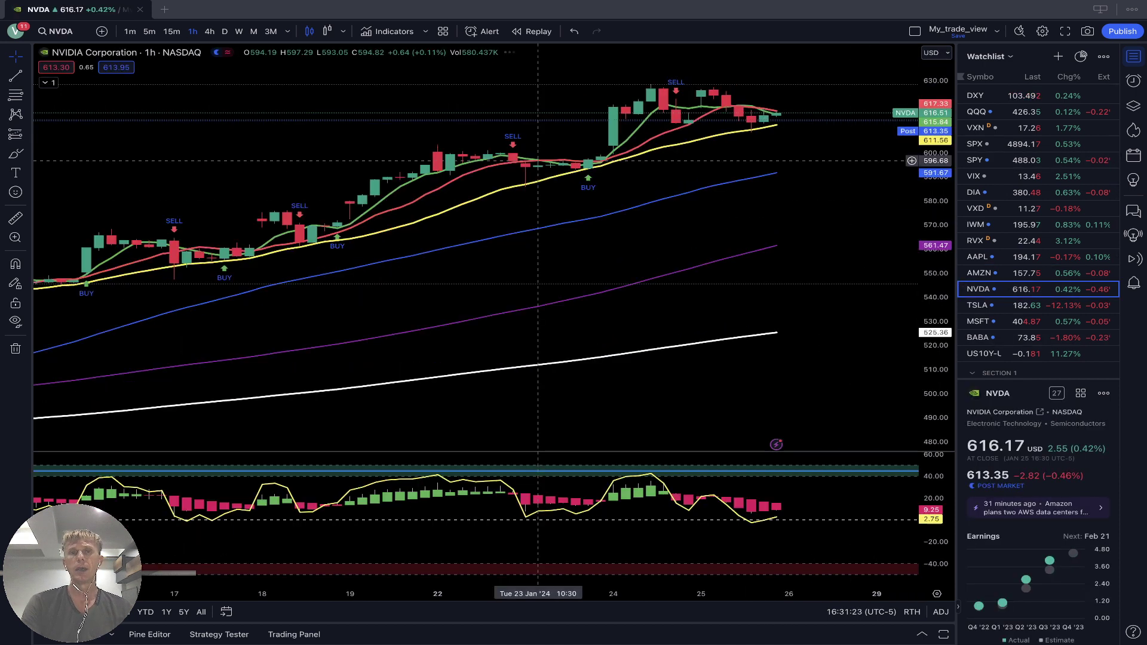
Step: Cycle NVDA through daily, 4-hour and 1-hour candles, ending on the hourly rising channel
click(224, 31)
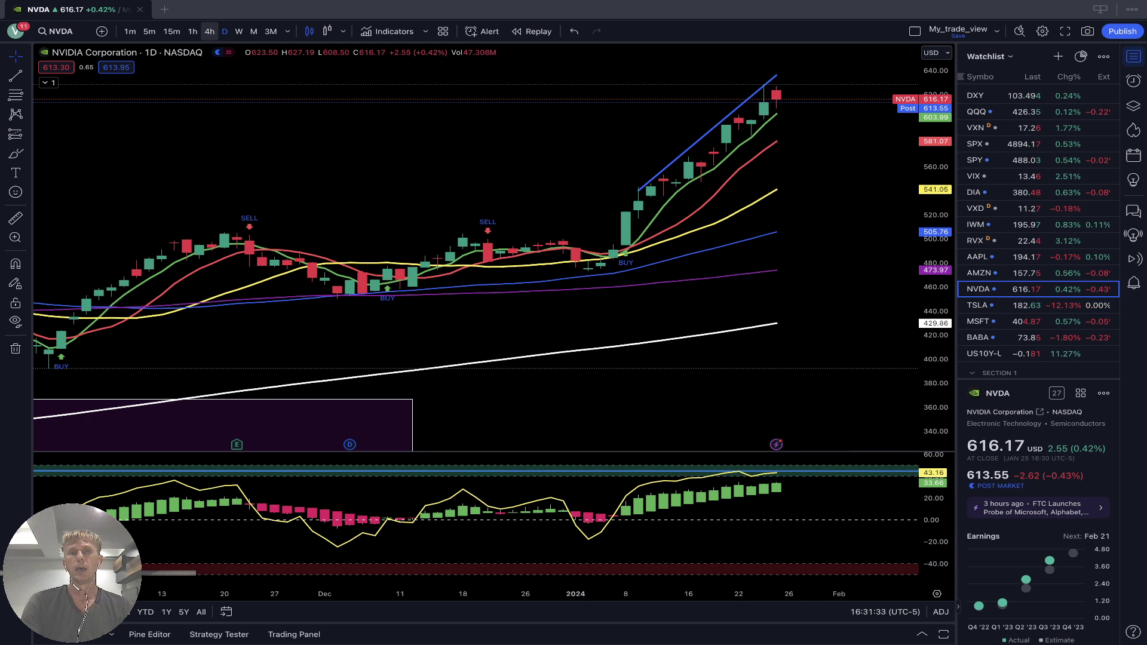
click(209, 31)
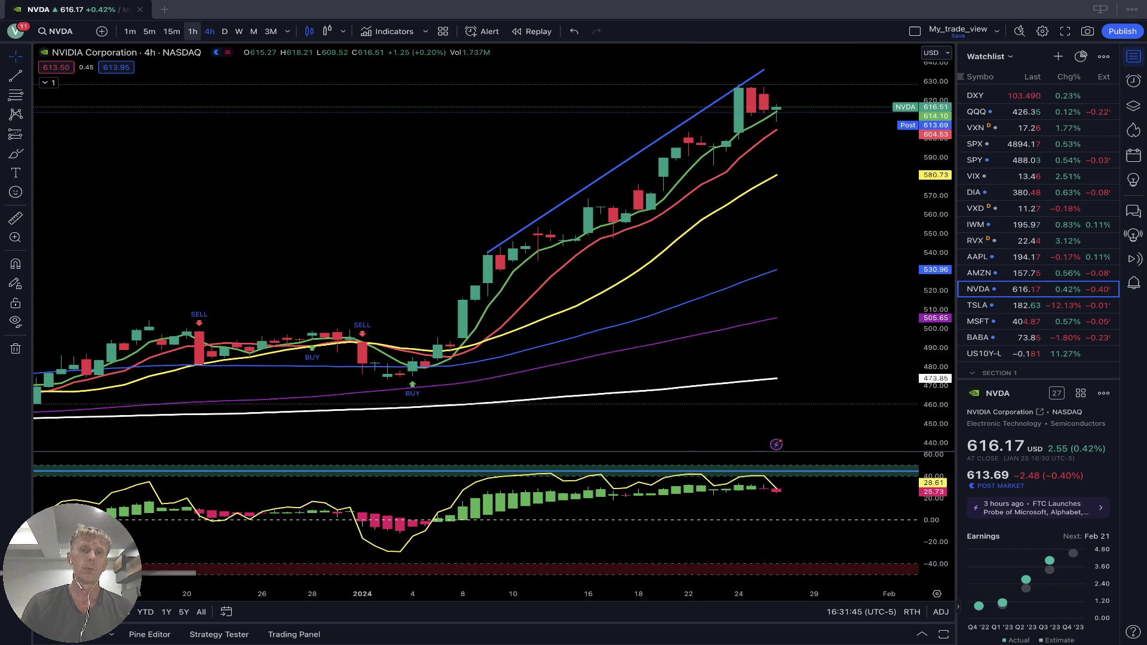
click(193, 31)
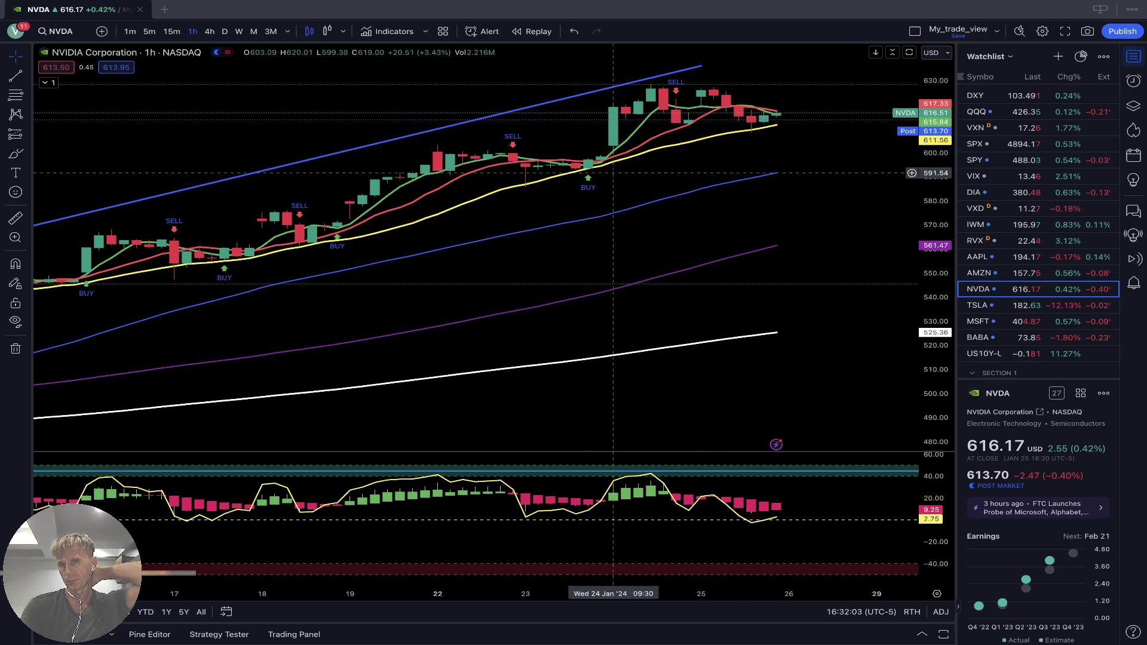
Step: Load Tesla (TSLA) on the daily timeframe, then switch it to 4-hour candles
click(992, 305)
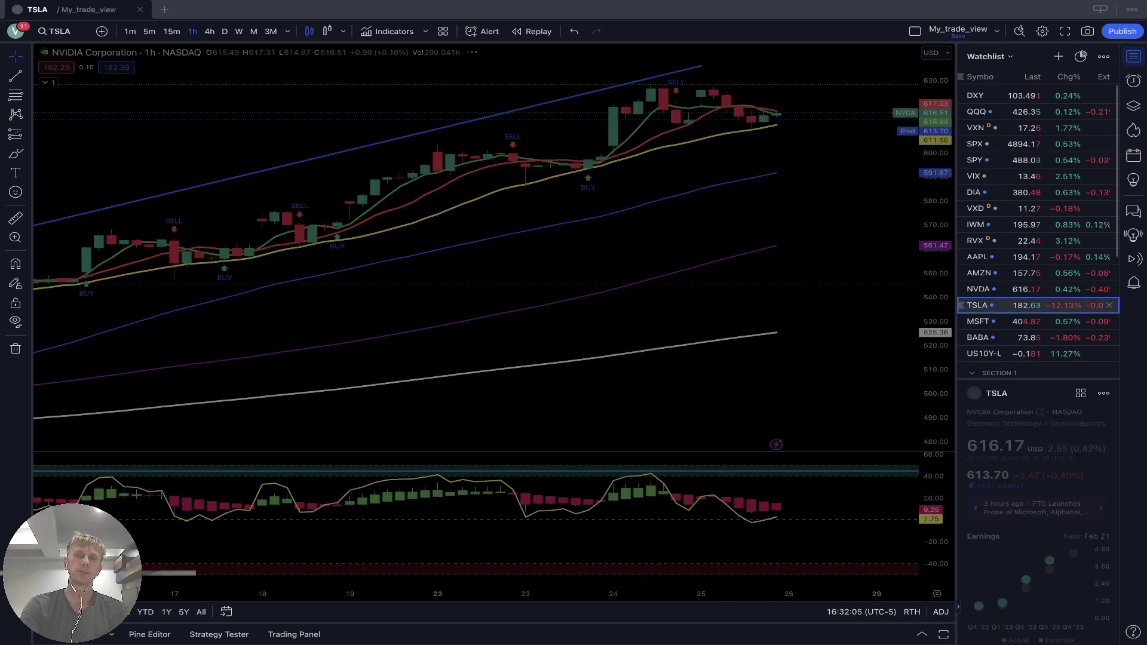
click(225, 31)
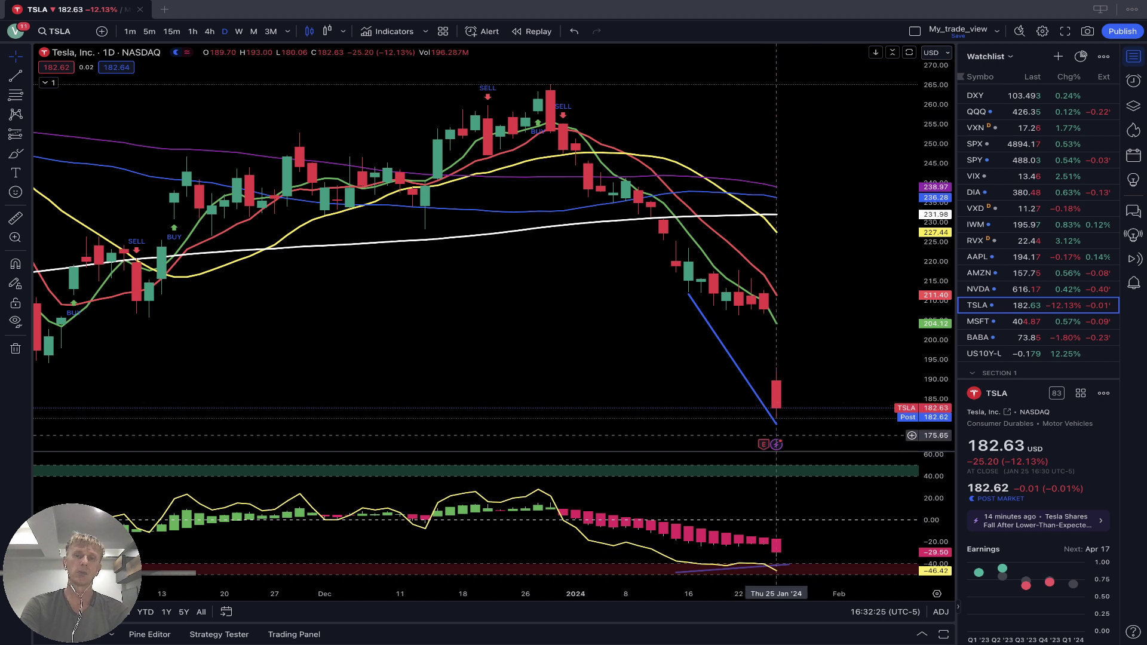
mouse_move(776, 445)
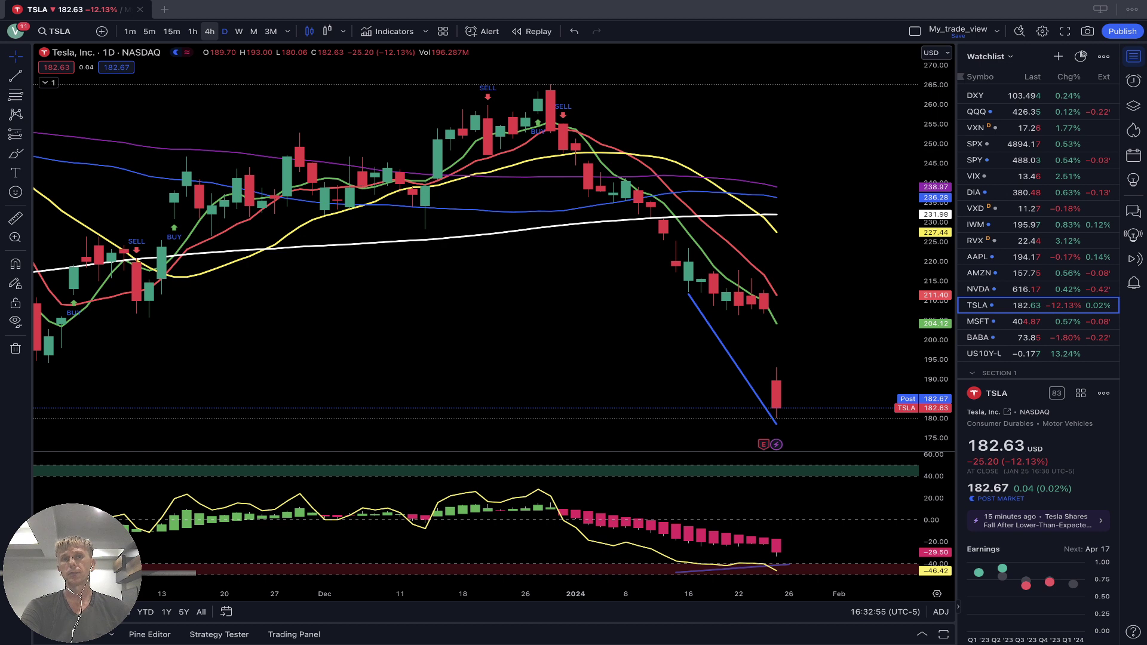
click(209, 31)
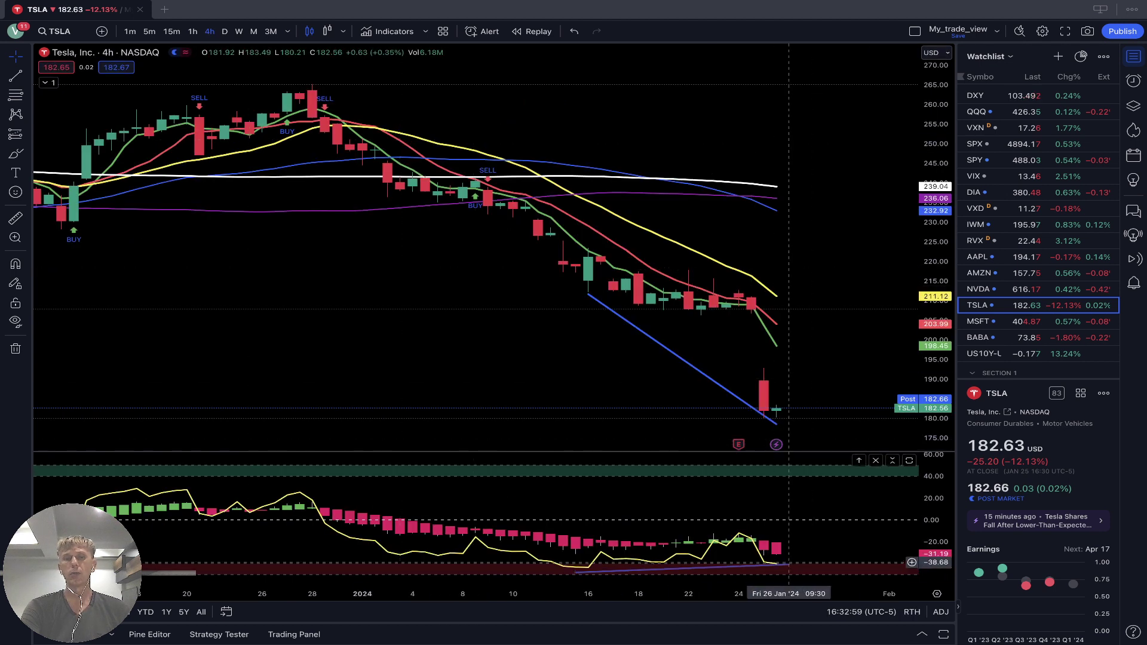
Step: Put TSLA on 1-hour candles, selecting the oscillator trendline before and after
click(588, 571)
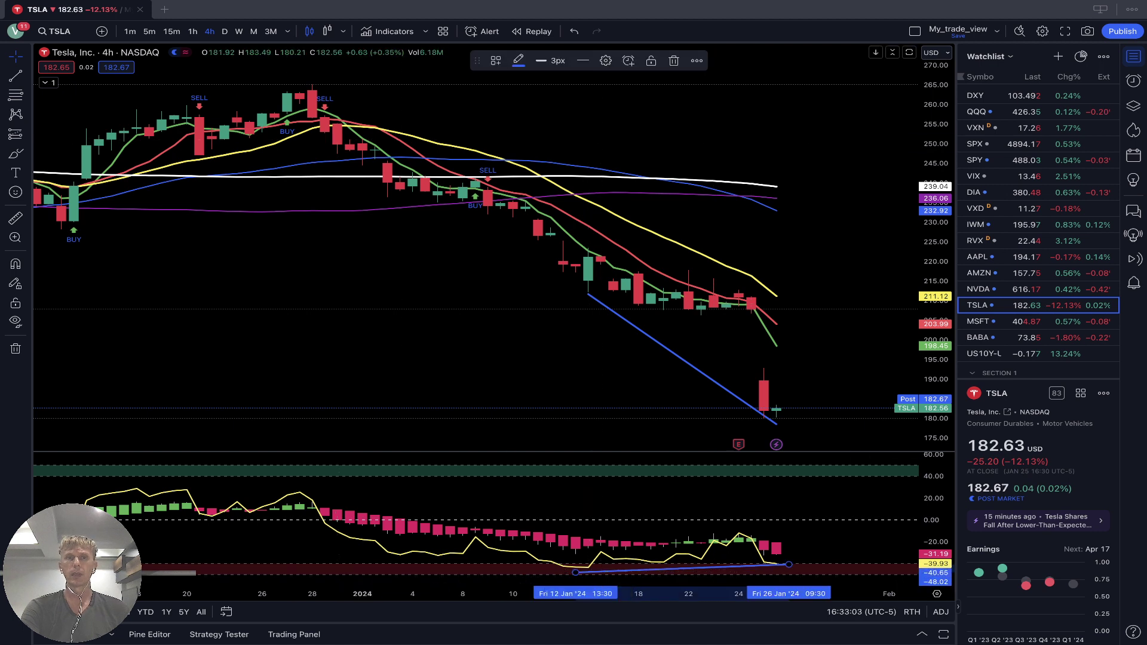
click(192, 31)
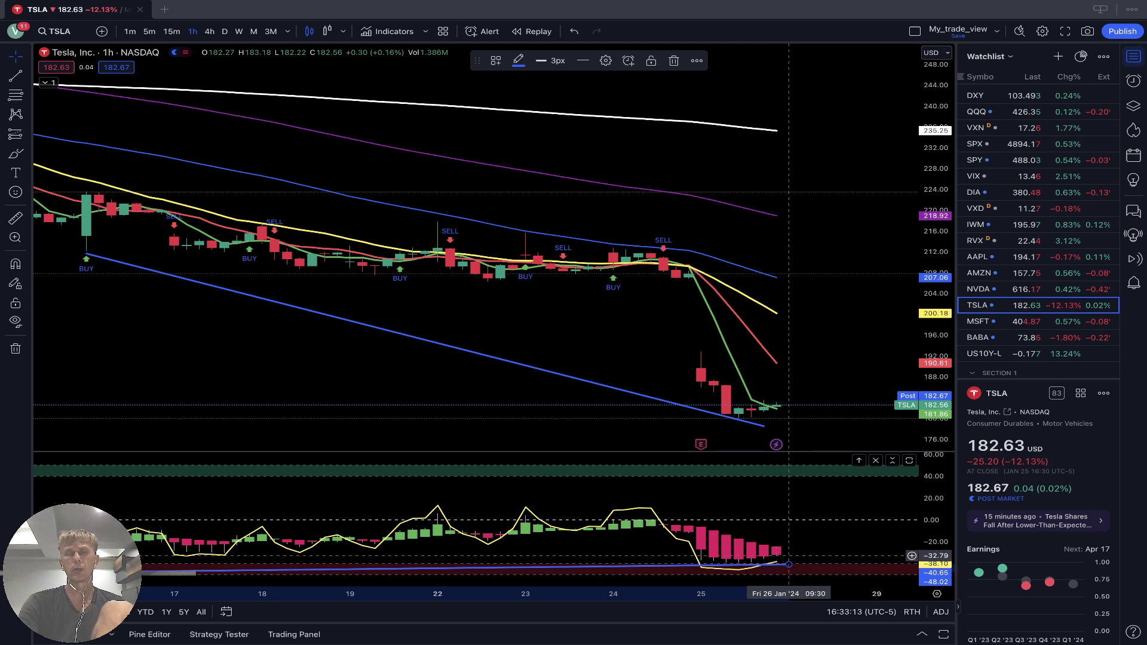
click(789, 565)
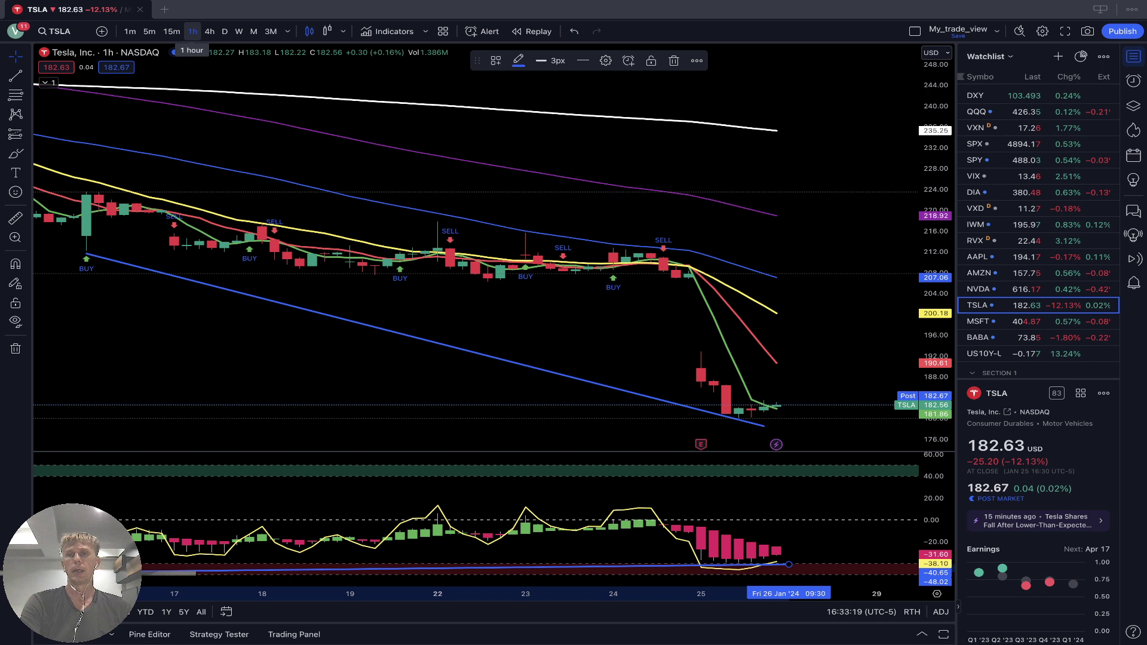
Step: Step MSFT through daily, 4h and 1h candles, then load BABA from the watchlist
click(1016, 321)
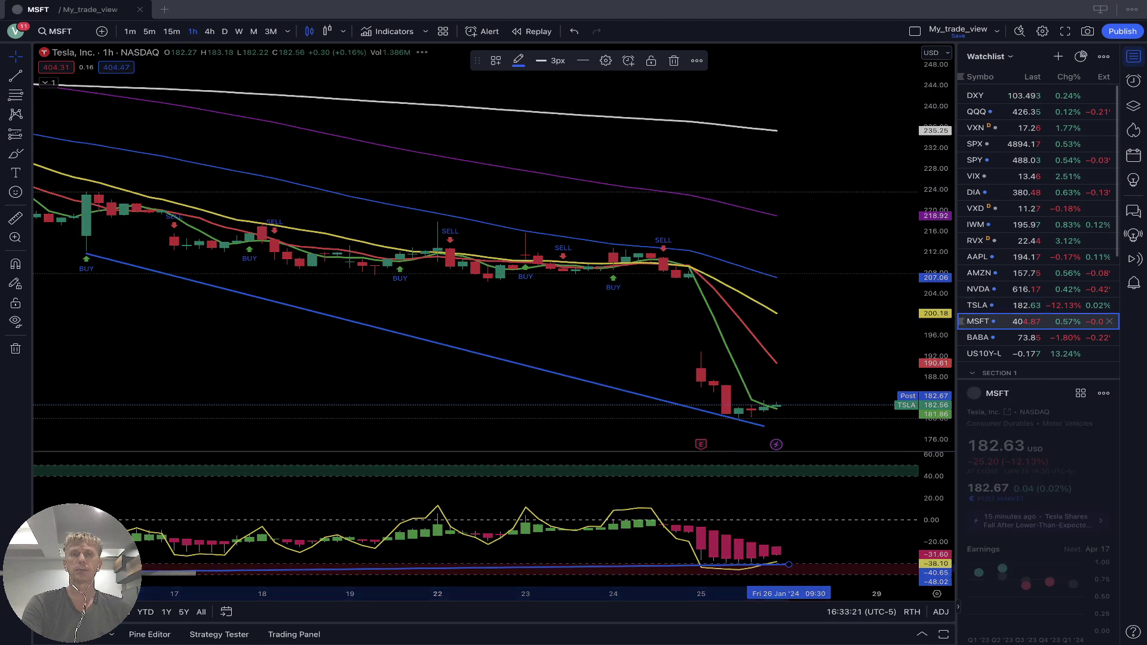
click(225, 31)
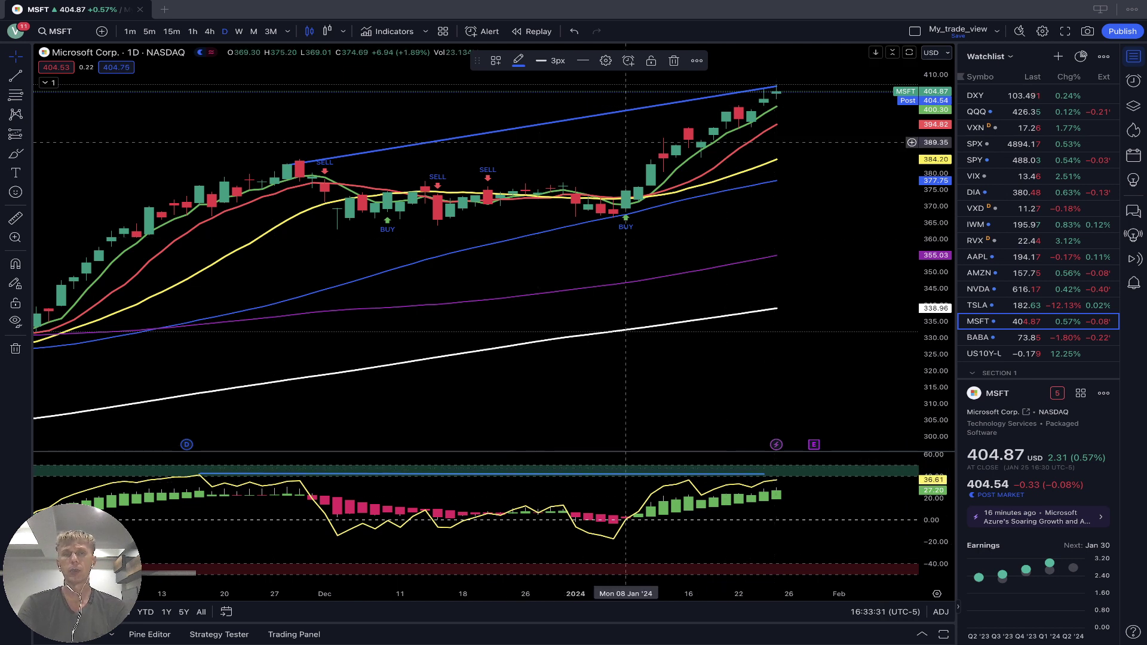
click(210, 31)
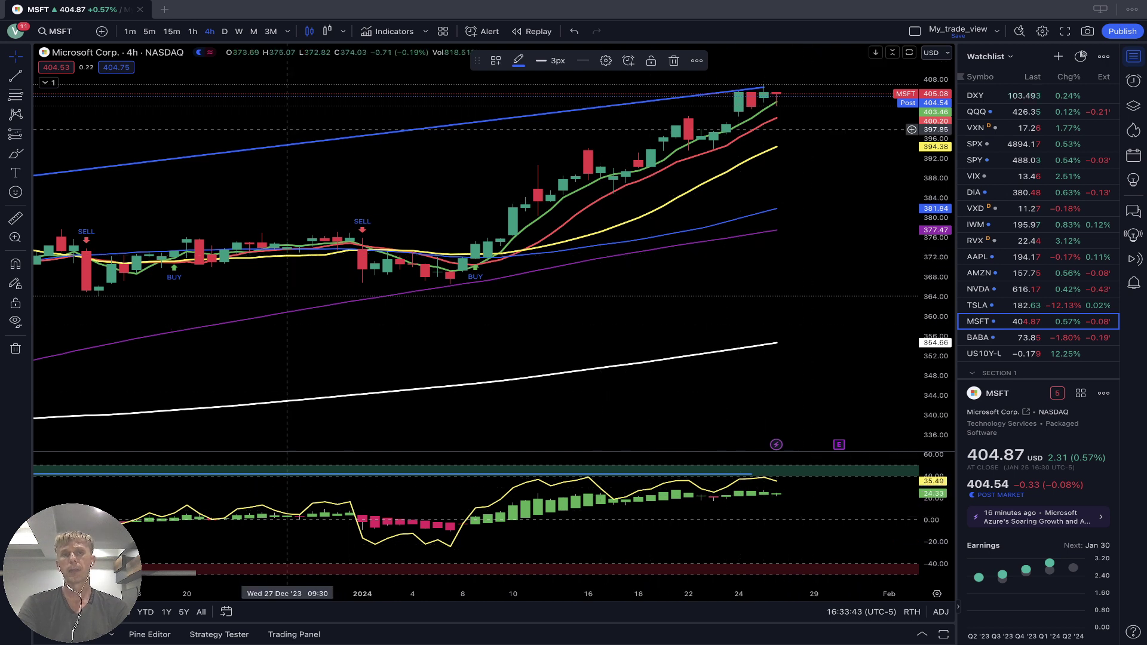
click(192, 32)
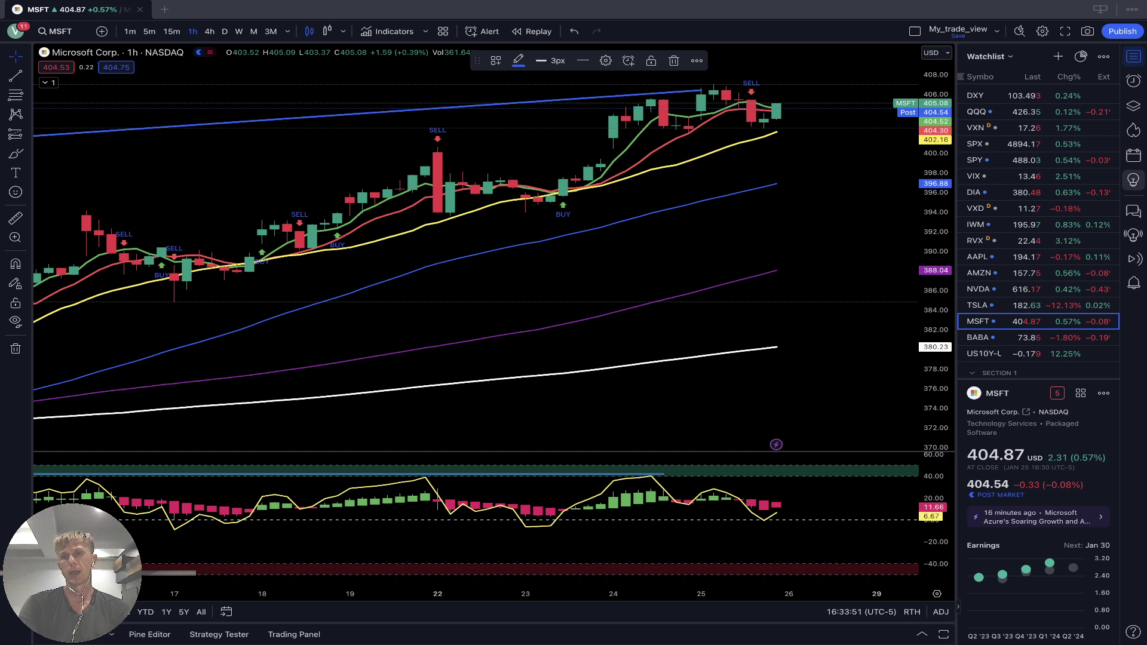
click(1016, 338)
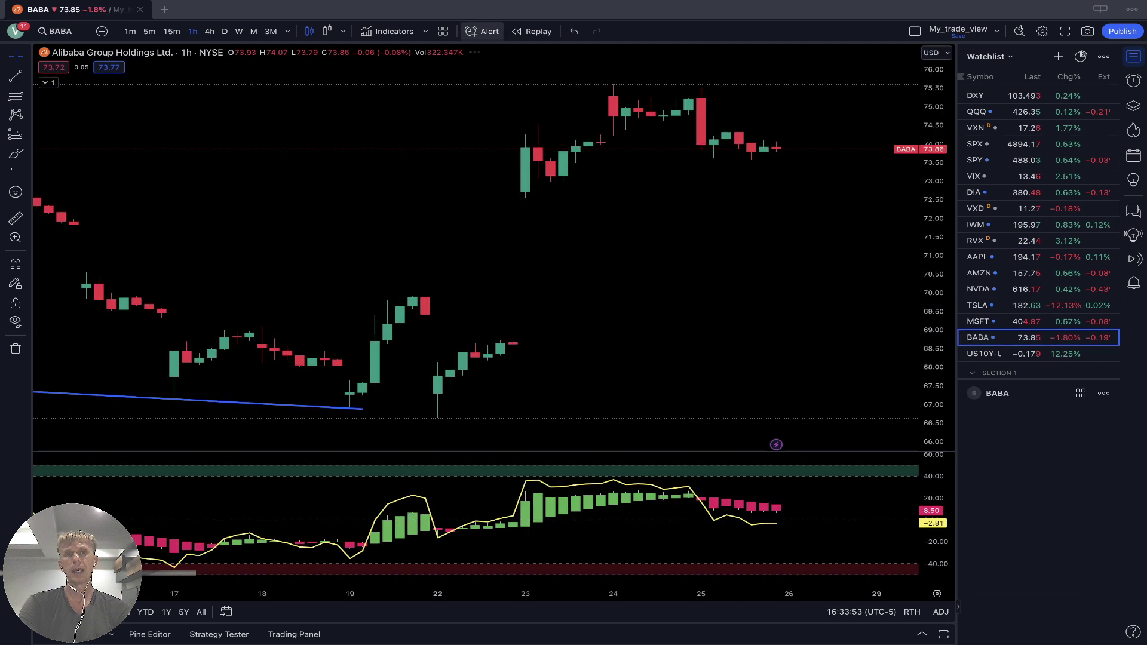
Step: Check BABA on daily (typed 1D), 4h and 1h, then chart the US10Y-US02Y spread
key(1)
key(d)
key(Return)
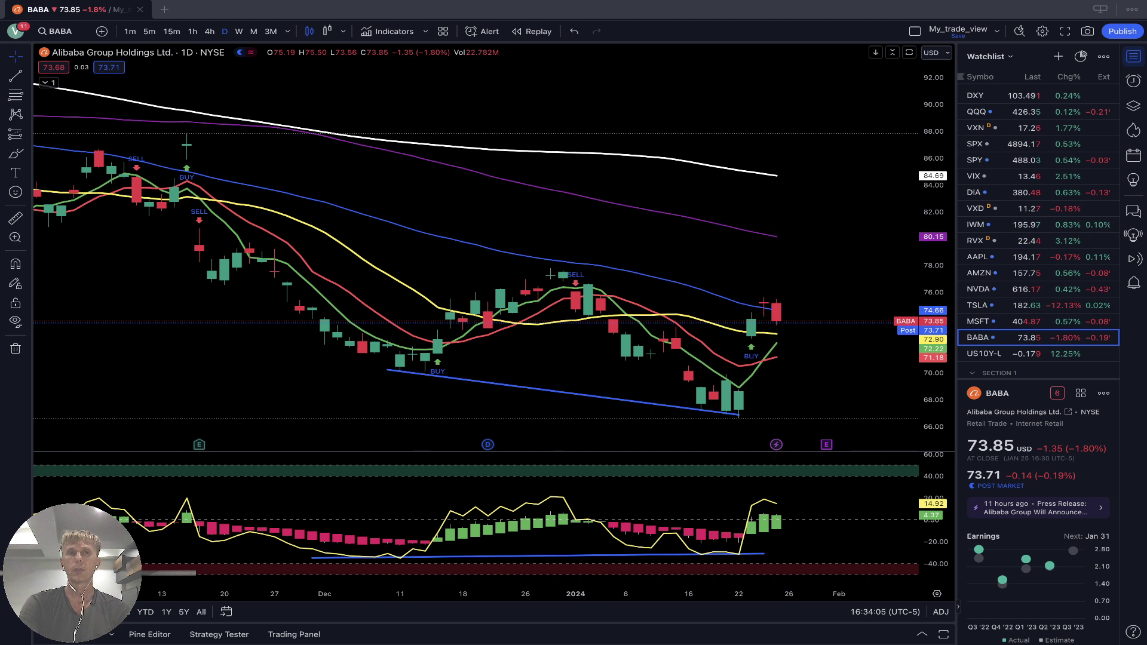
click(210, 31)
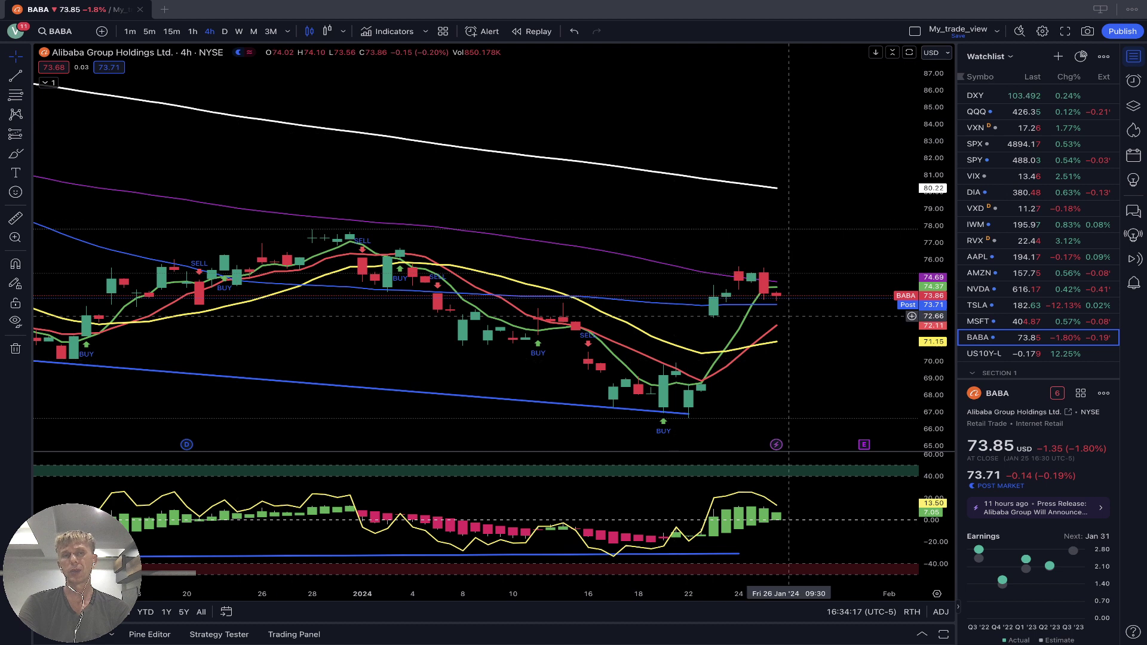
click(192, 31)
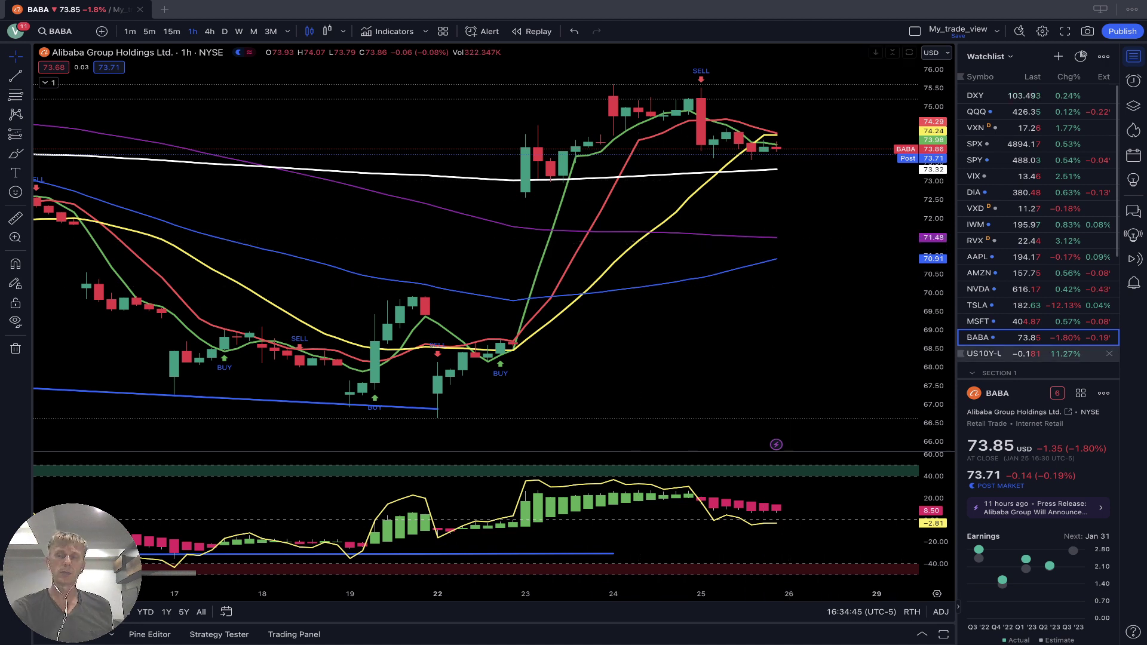
click(984, 353)
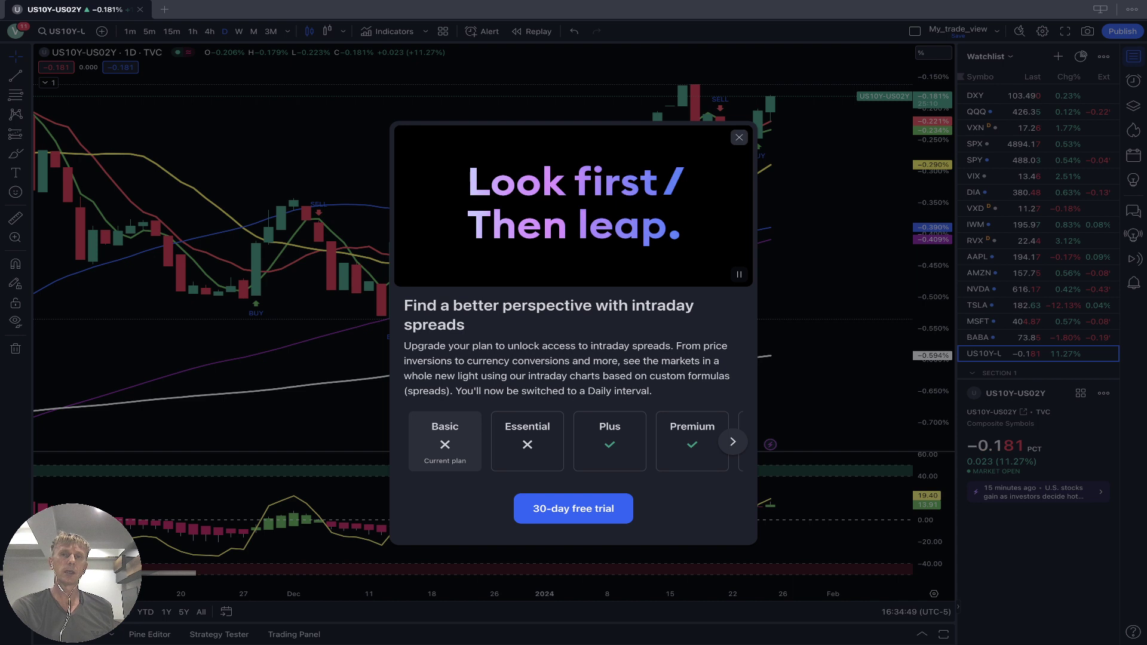
Step: Close the intraday-spread upgrade popup and switch to the daily QQQ chart
click(745, 137)
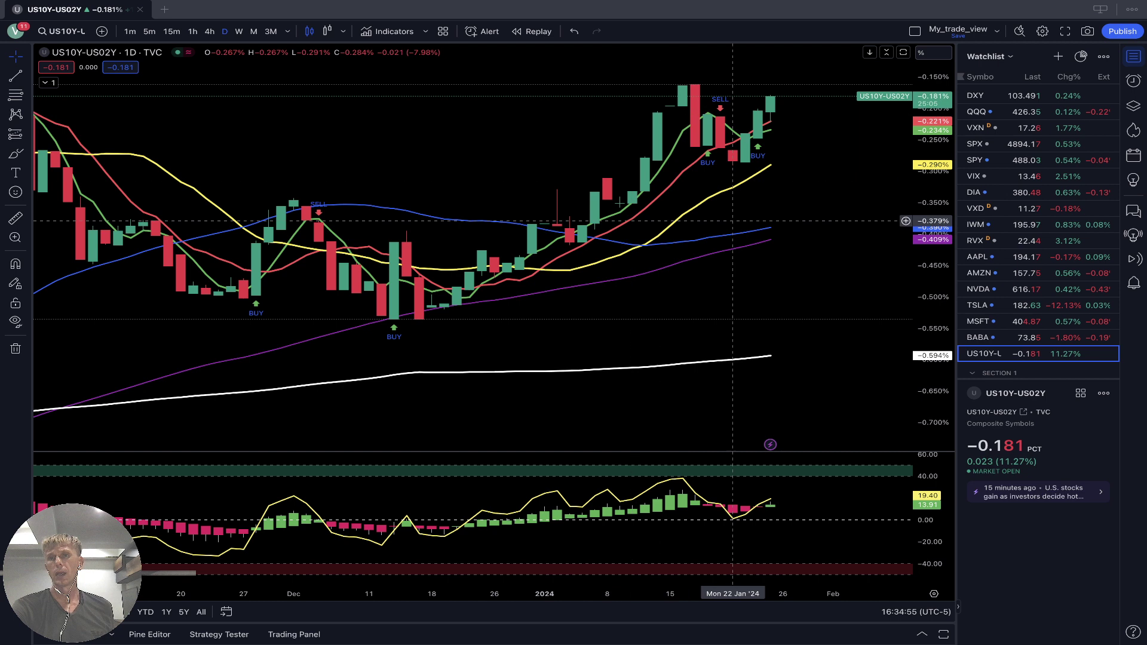
click(1009, 112)
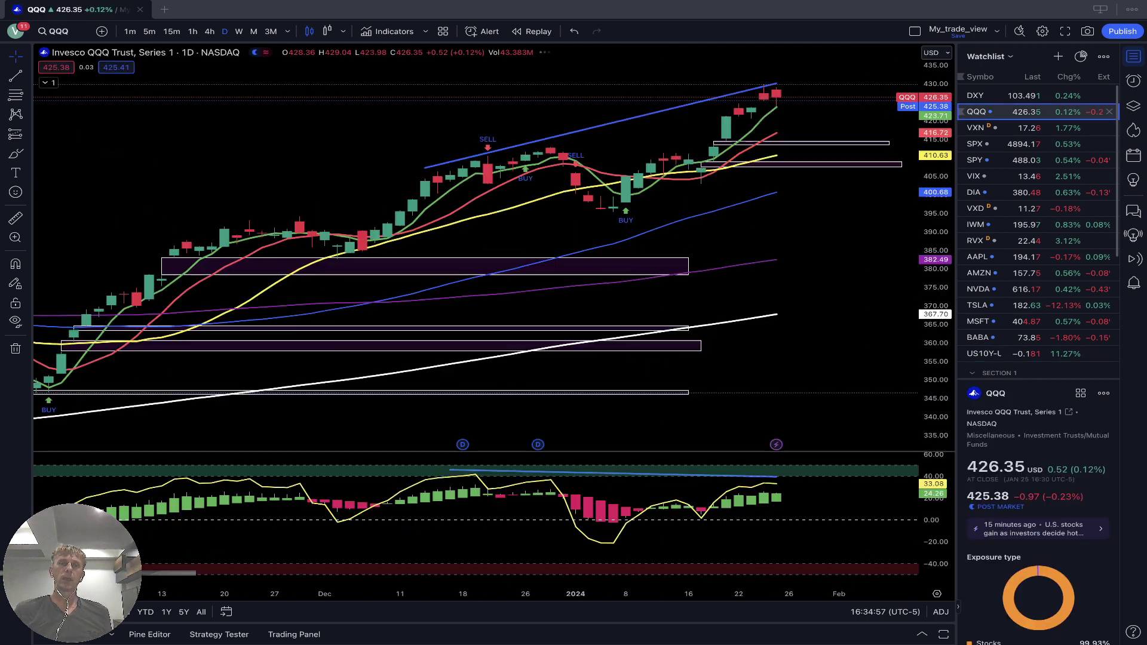